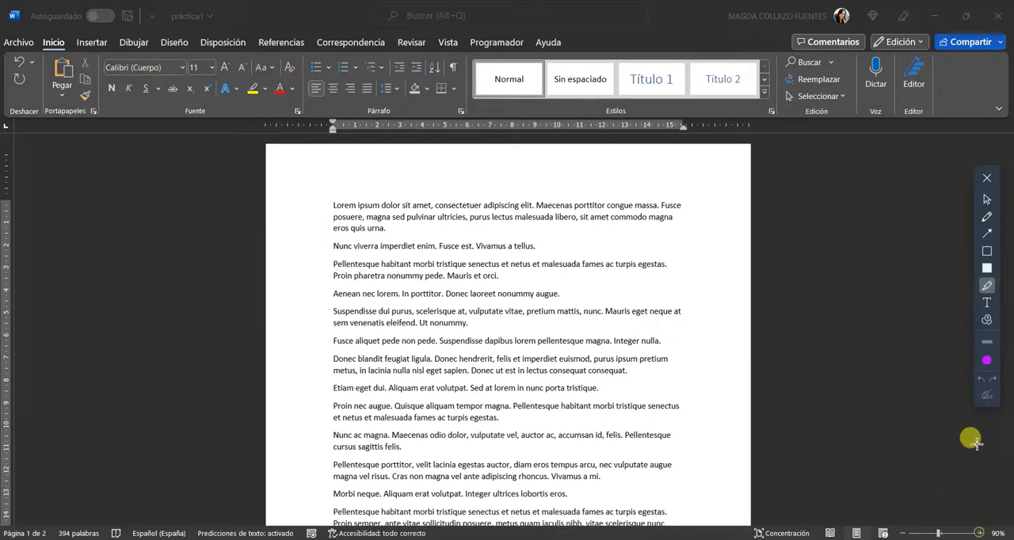
Zoom the document view in to 120%
click(986, 199)
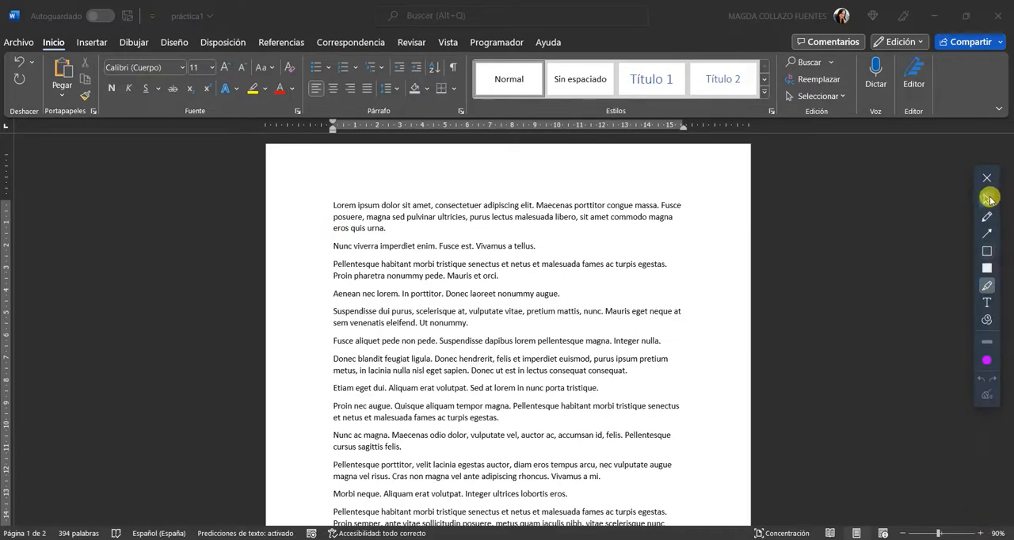
click(979, 533)
click(979, 534)
click(980, 534)
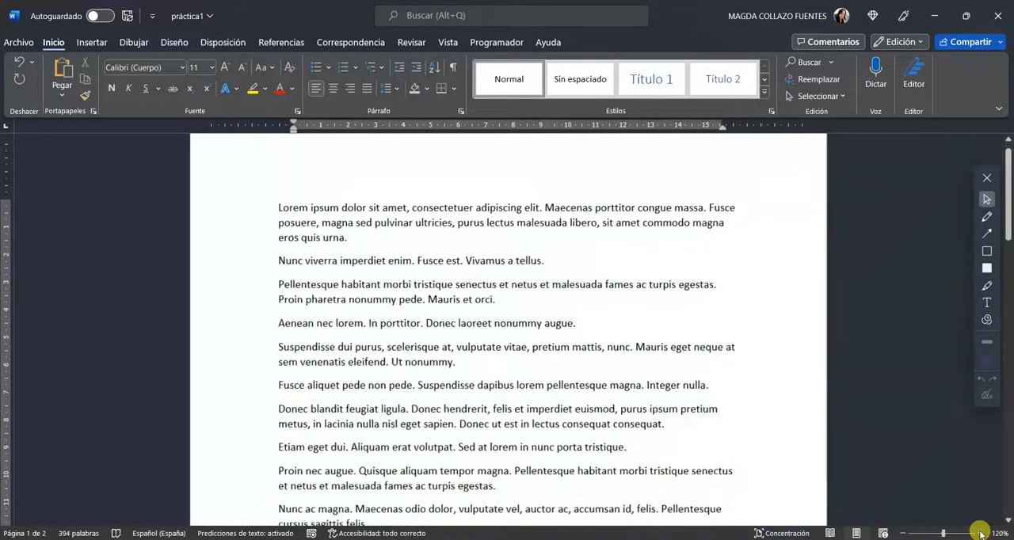
click(986, 286)
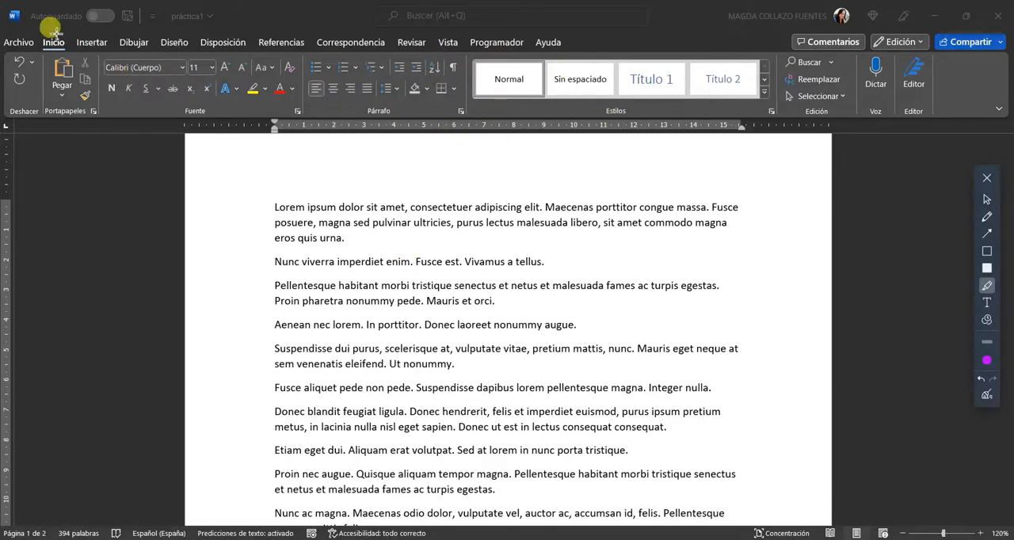
drag(32, 33, 74, 61)
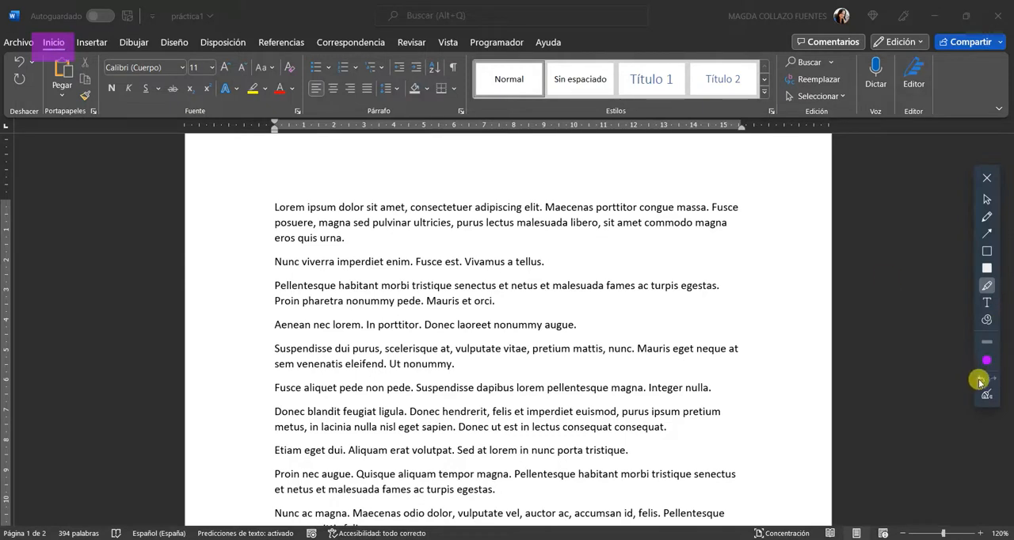
click(979, 380)
drag(467, 52, 776, 115)
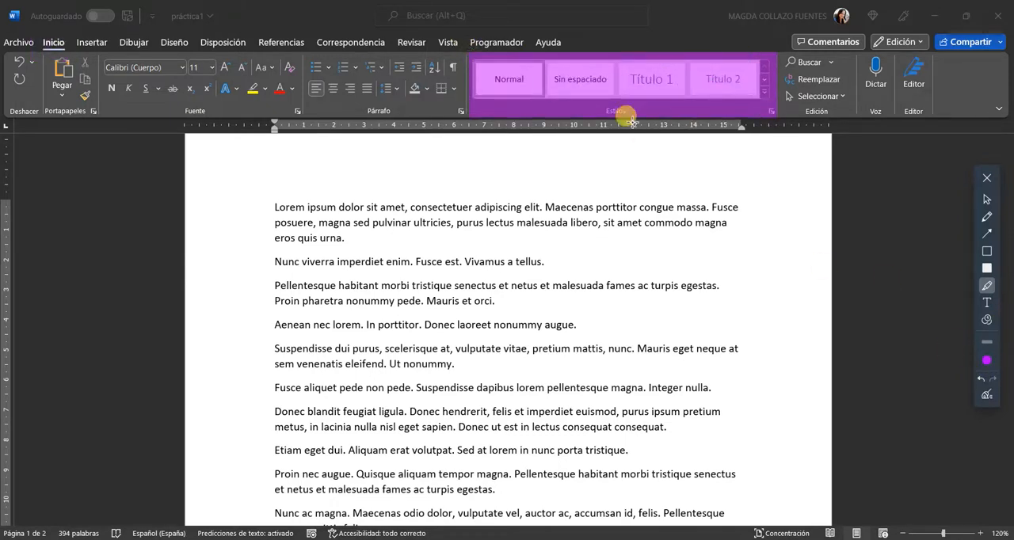
click(979, 379)
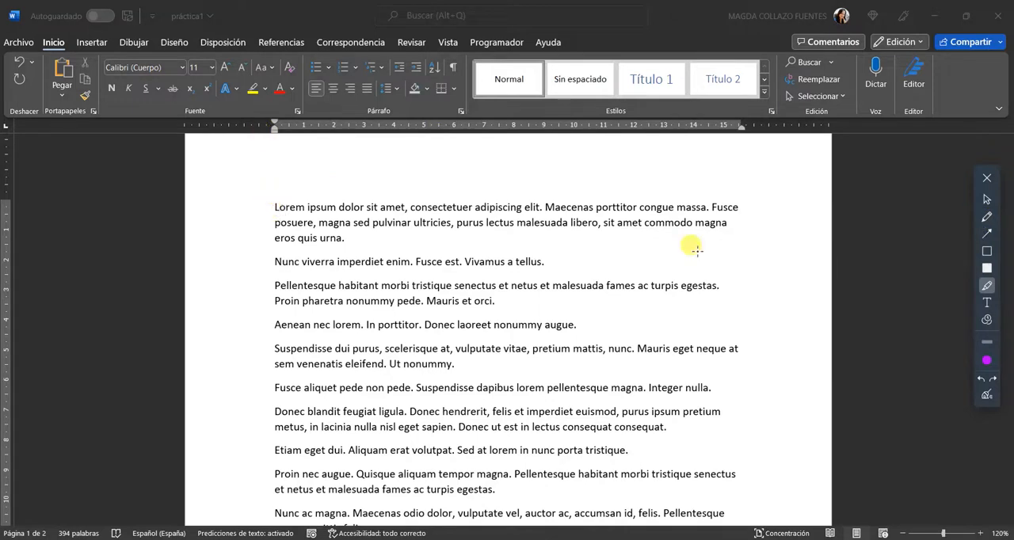
click(987, 200)
Add the heading line "Ejemplo" above the first paragraph of the document
click(274, 206)
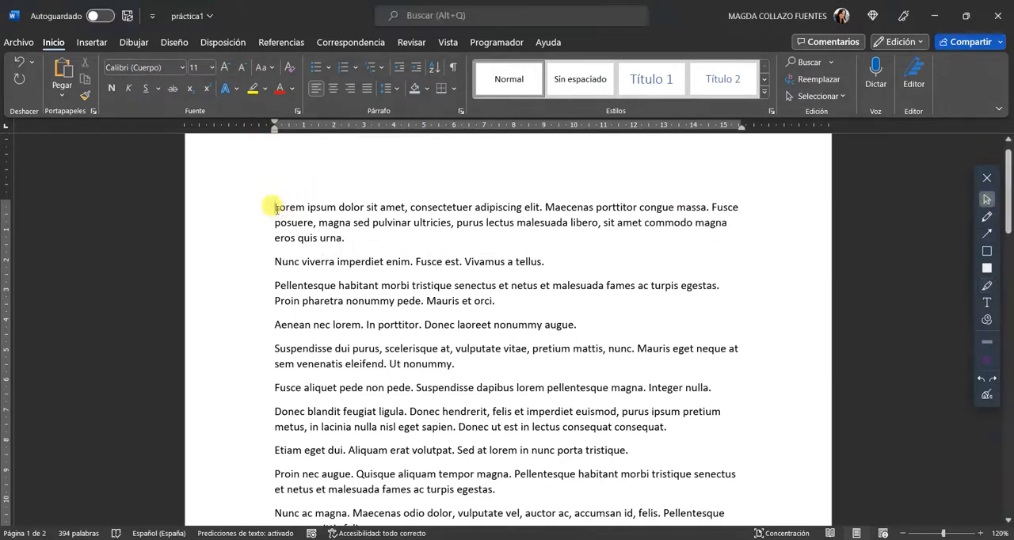
key(Return)
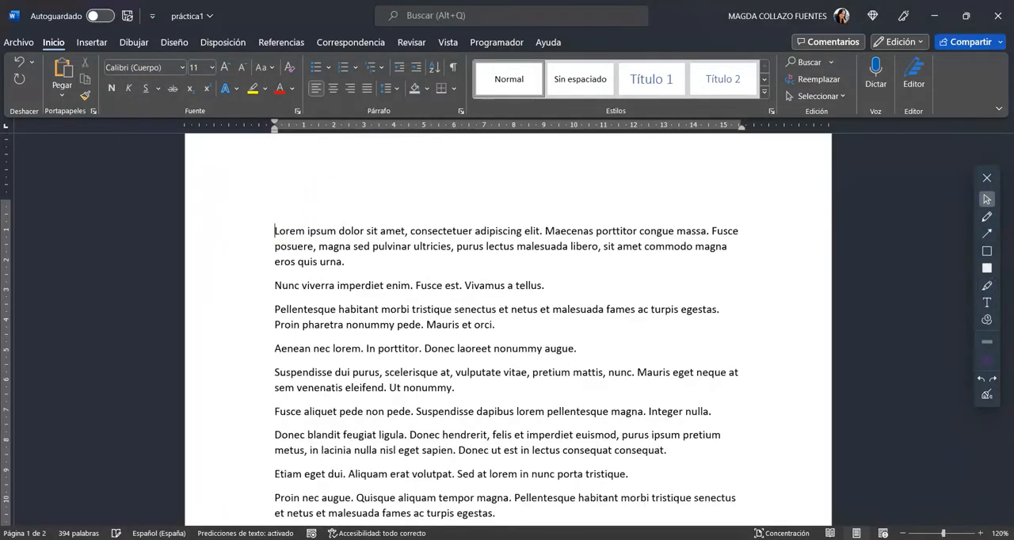
text(Ejemplo)
Apply the Título style to the "Ejemplo" line
click(245, 212)
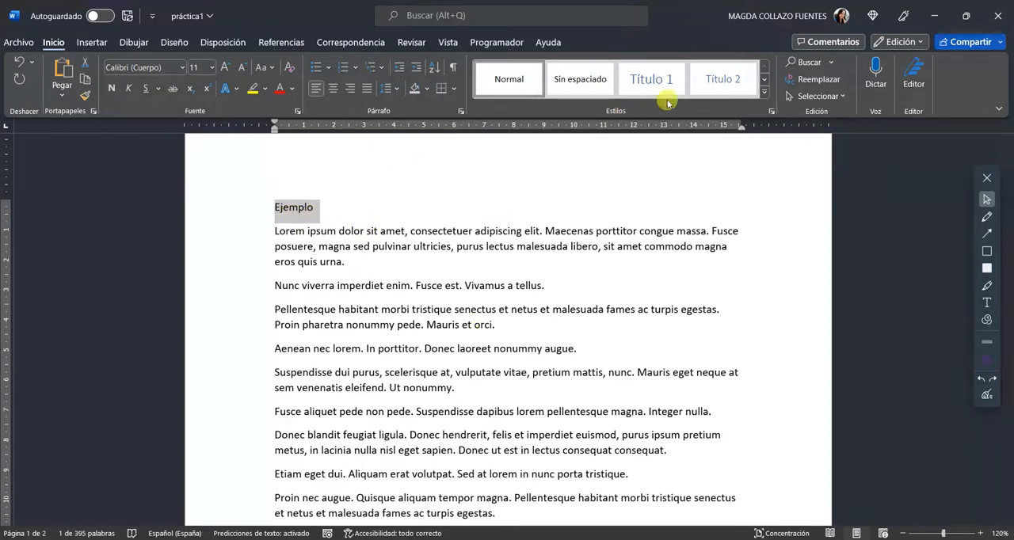
click(763, 96)
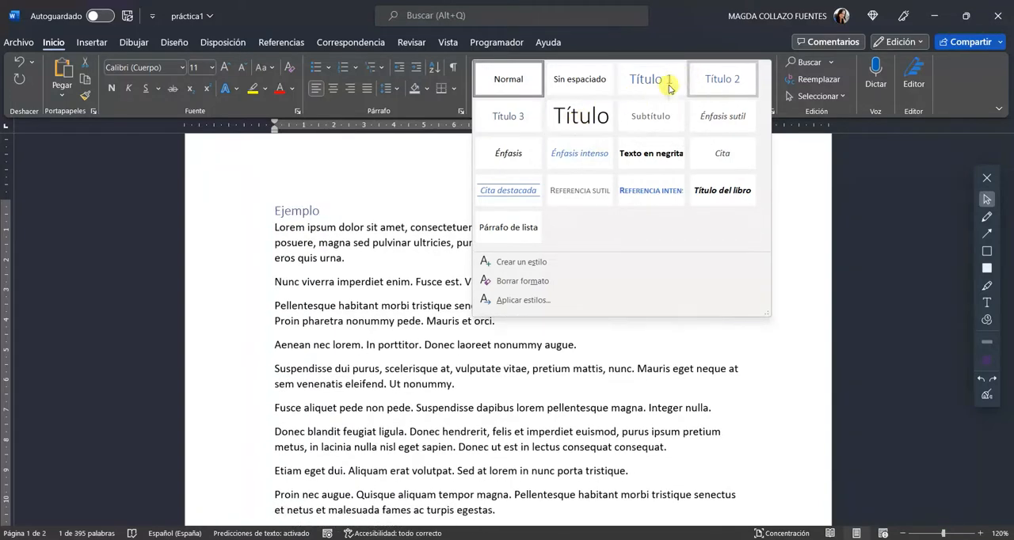
click(582, 118)
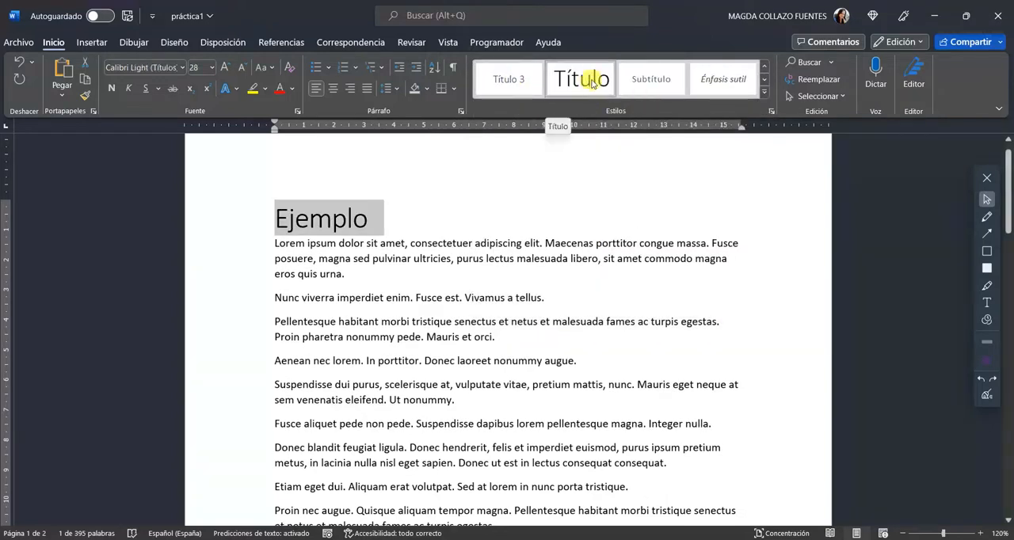
Modify the Título style's format to Times New Roman, 14 pt, bold and centred
right_click(596, 79)
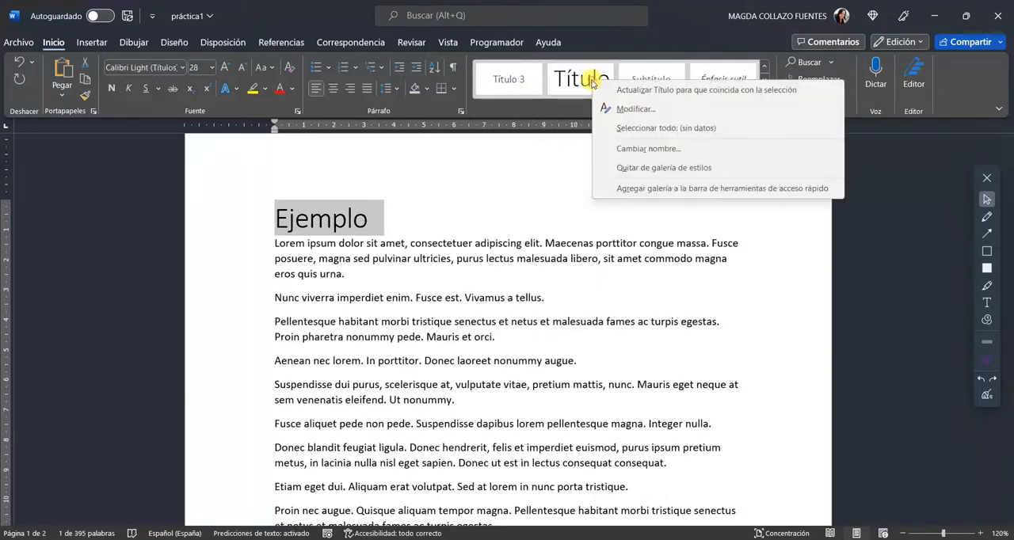
click(631, 109)
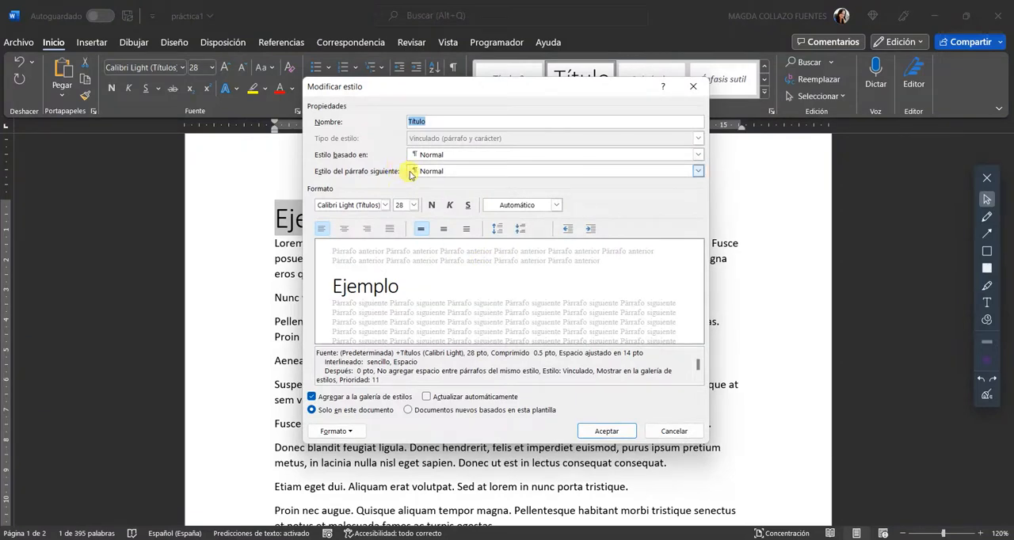
mouse_move(367, 94)
mouse_down()
mouse_move(346, 99)
mouse_move(371, 107)
mouse_up()
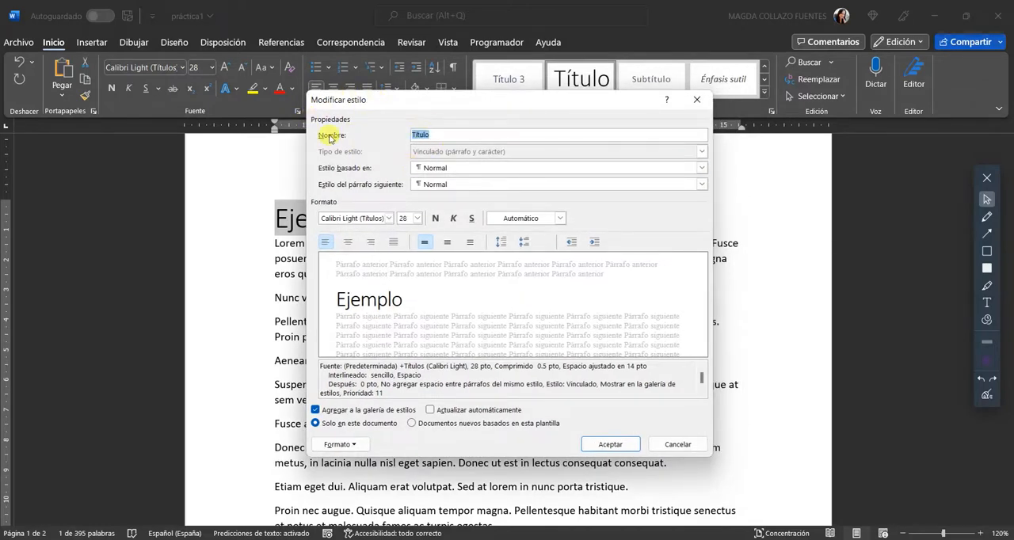
click(434, 135)
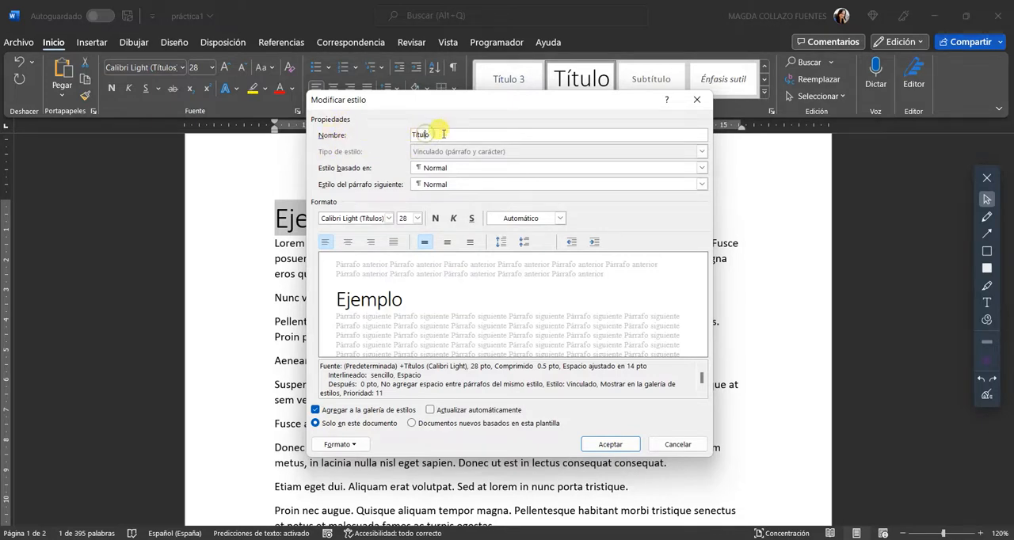
drag(444, 135, 388, 136)
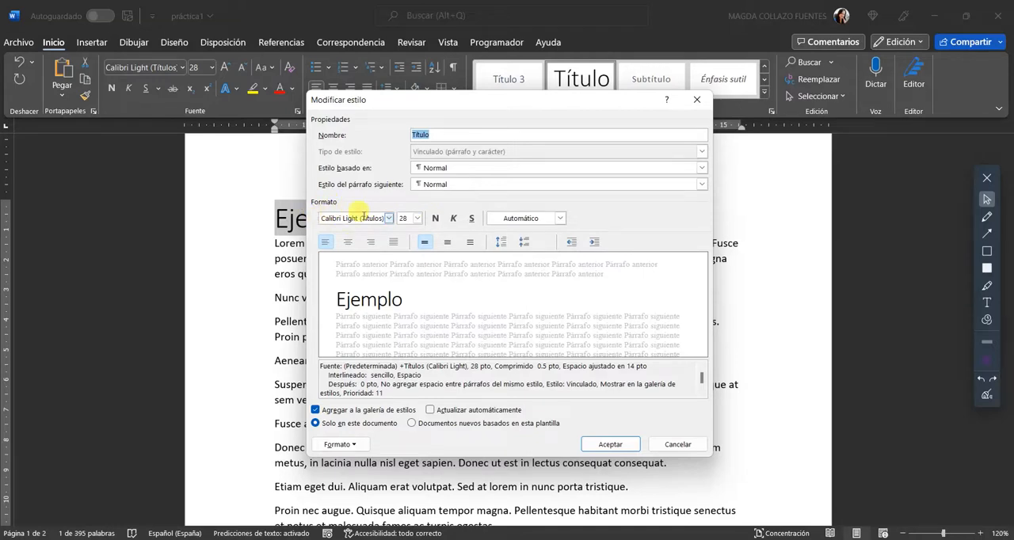
click(390, 219)
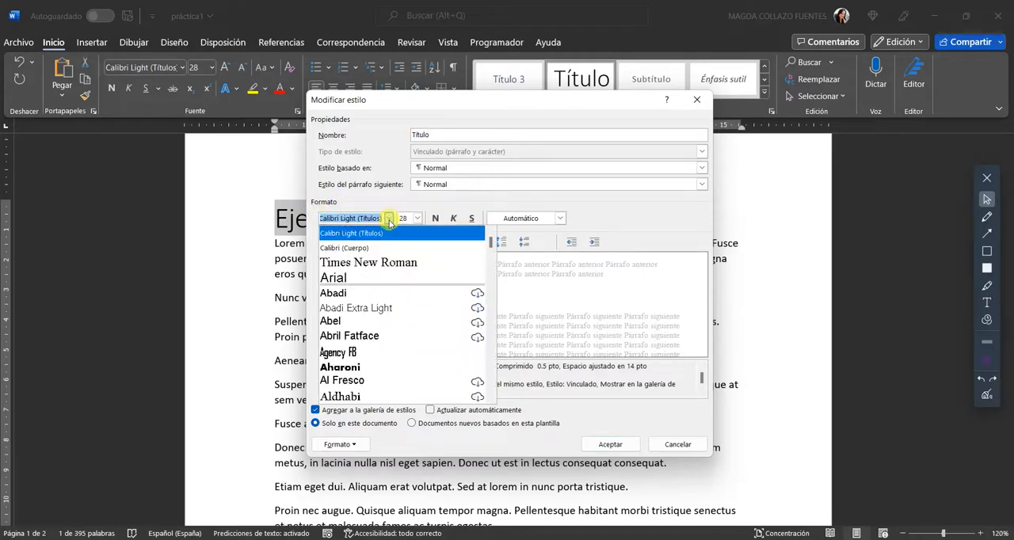
click(400, 263)
click(417, 219)
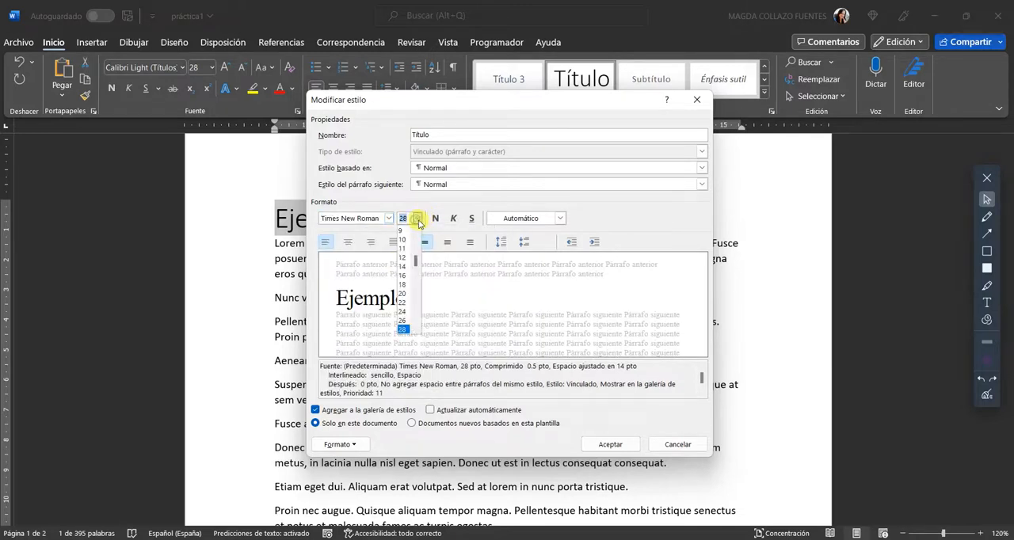
click(402, 266)
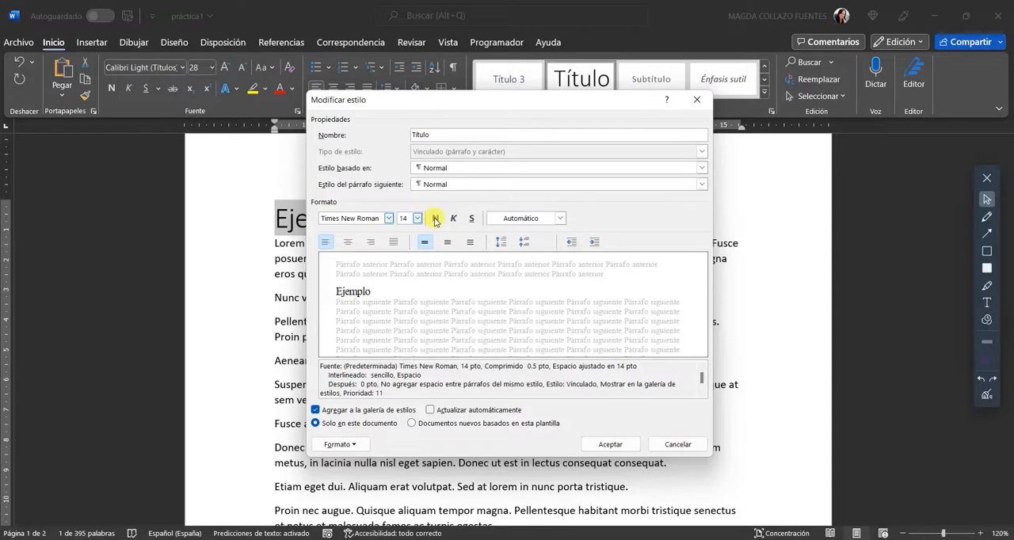
click(434, 219)
click(349, 242)
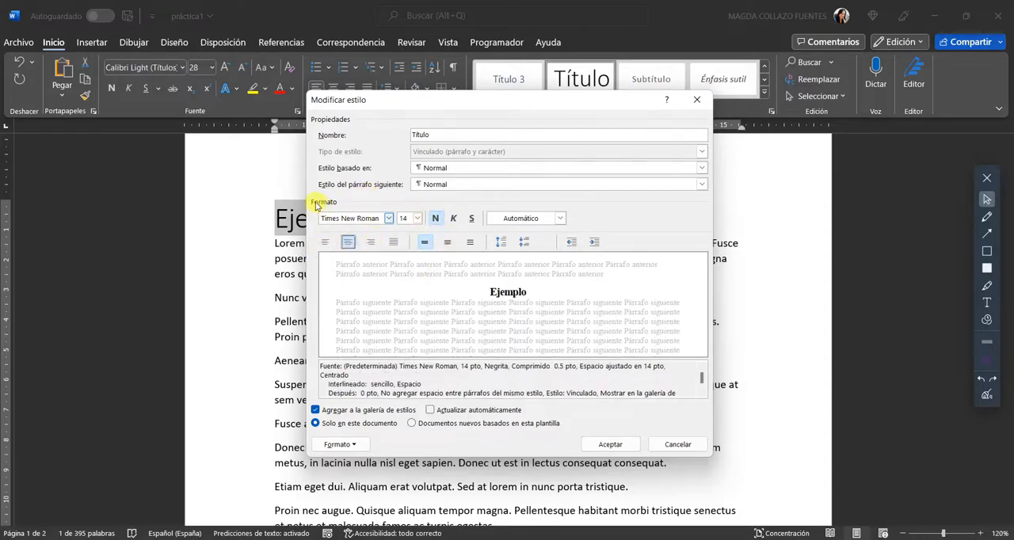
click(986, 251)
drag(307, 190, 707, 251)
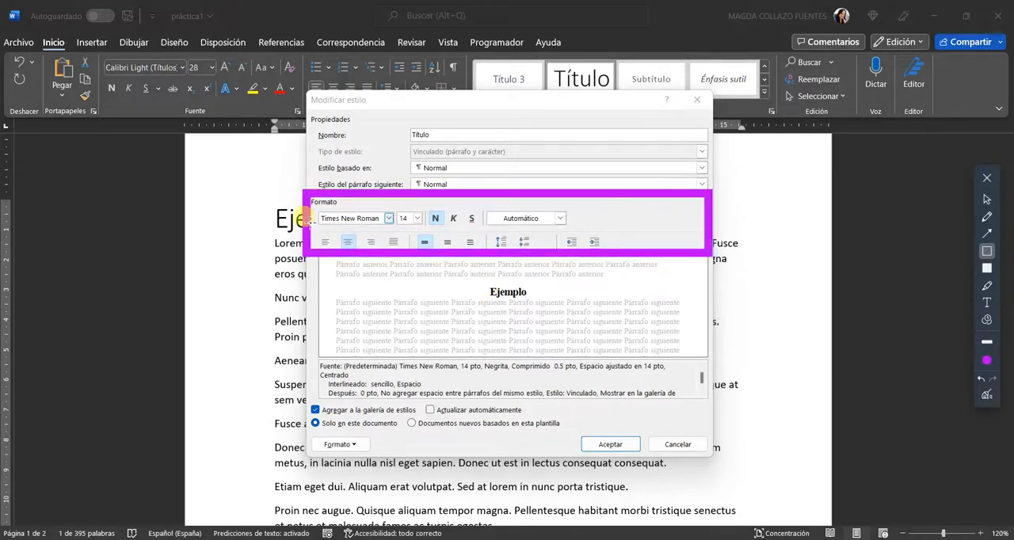
click(980, 381)
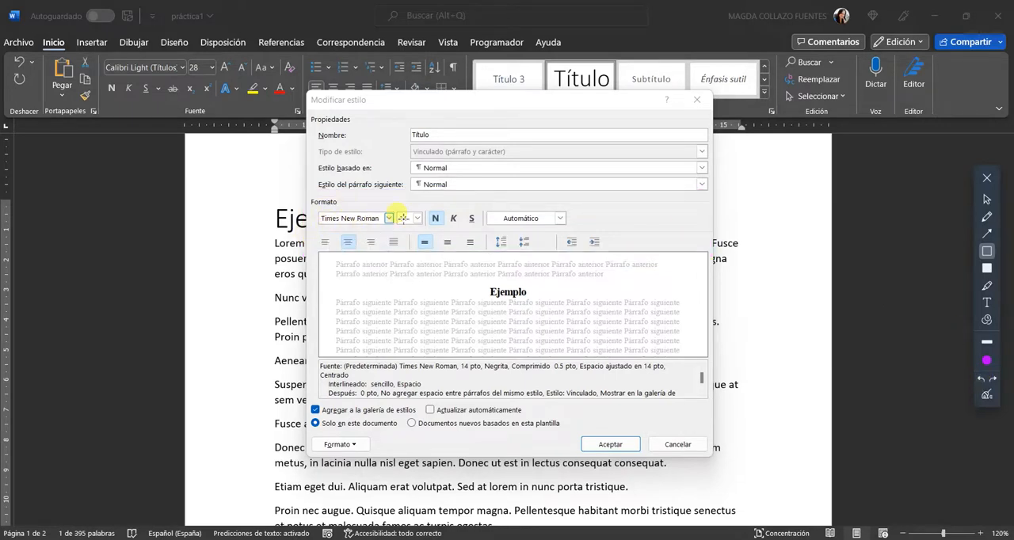
click(986, 198)
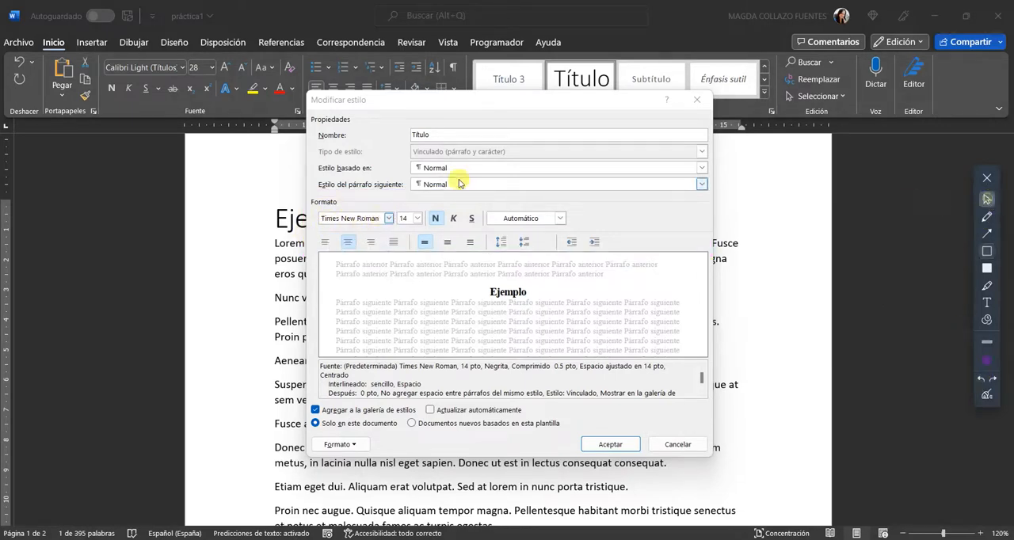
click(417, 218)
click(417, 220)
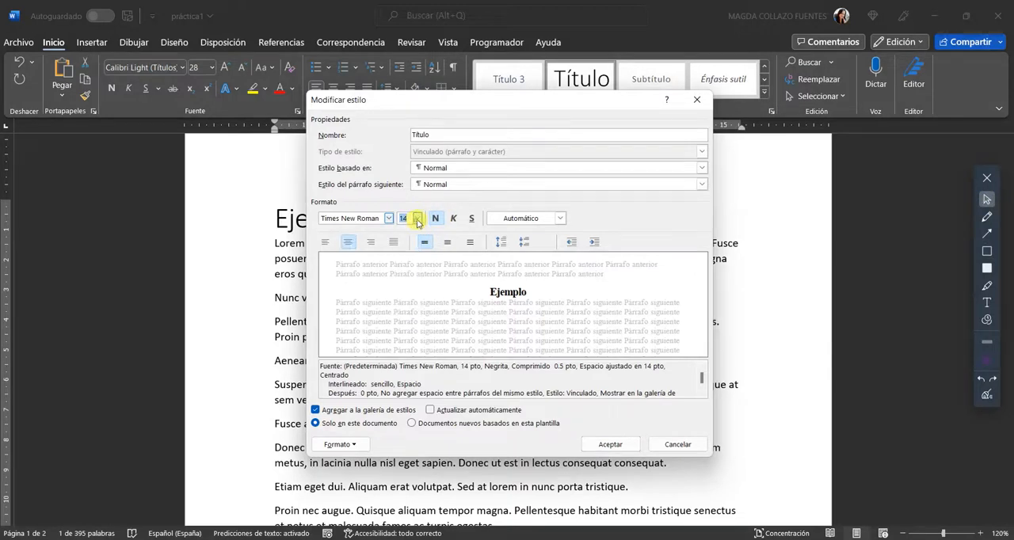
click(370, 243)
click(348, 244)
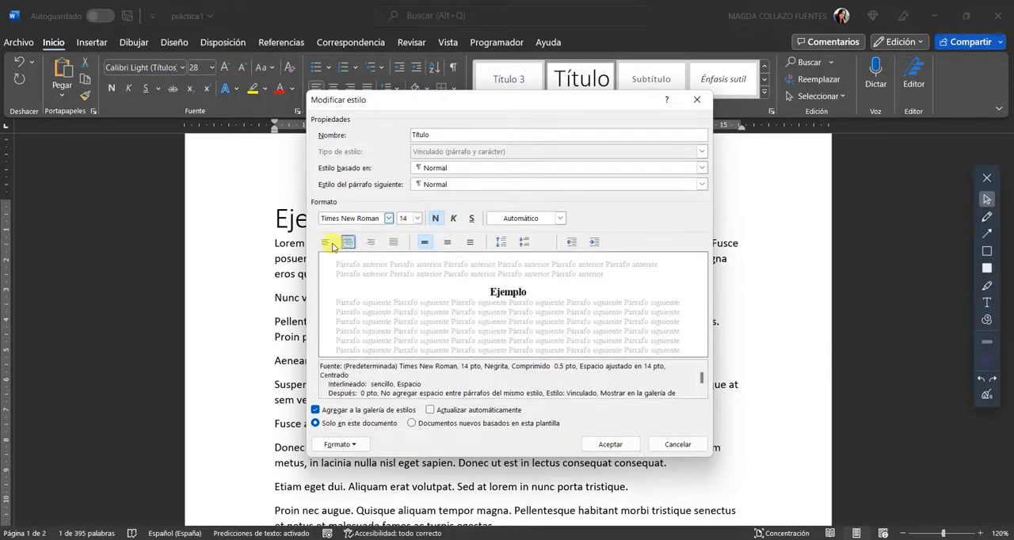
click(324, 244)
click(349, 243)
click(371, 243)
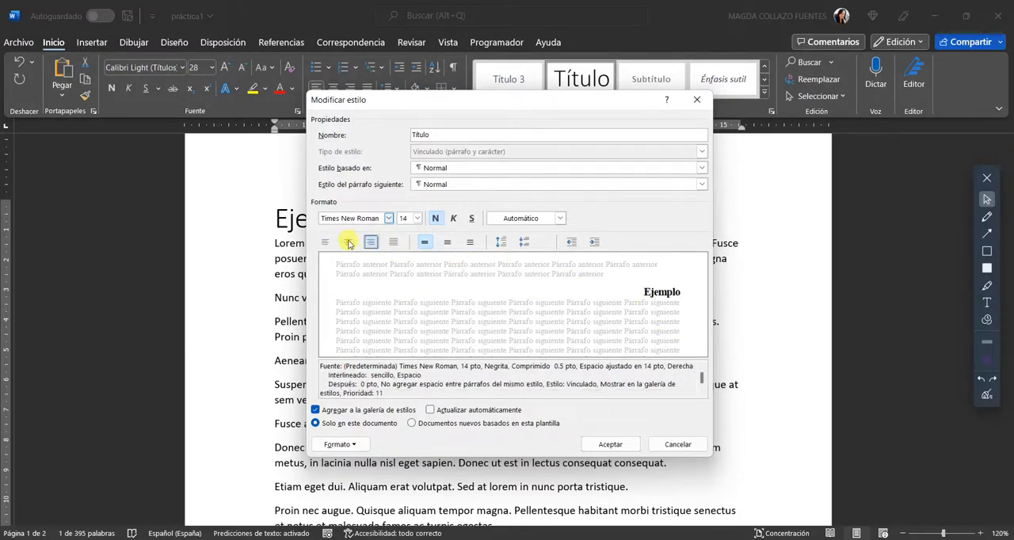
click(348, 243)
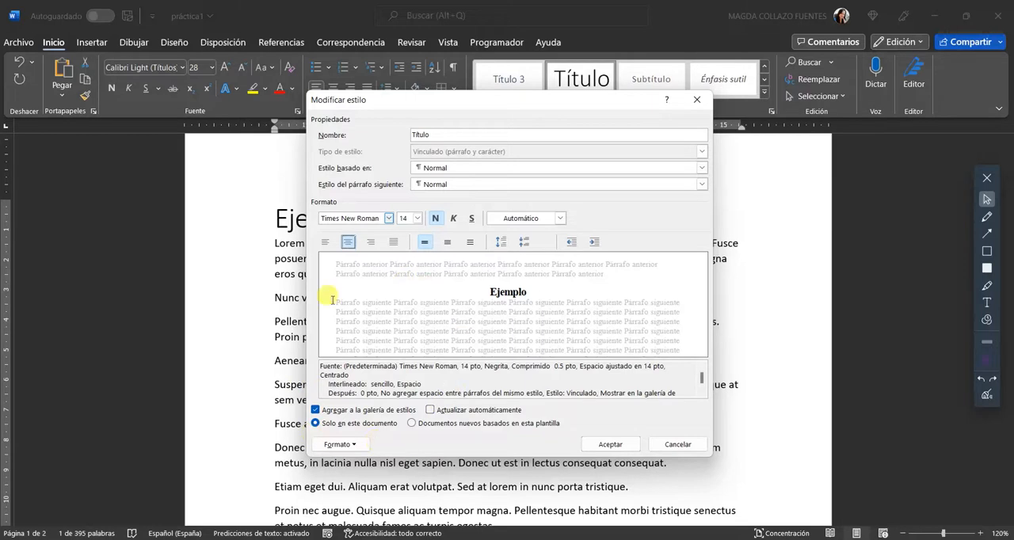
Accept the Título style changes and insert an empty line between "Ejemplo" and the first paragraph
click(606, 447)
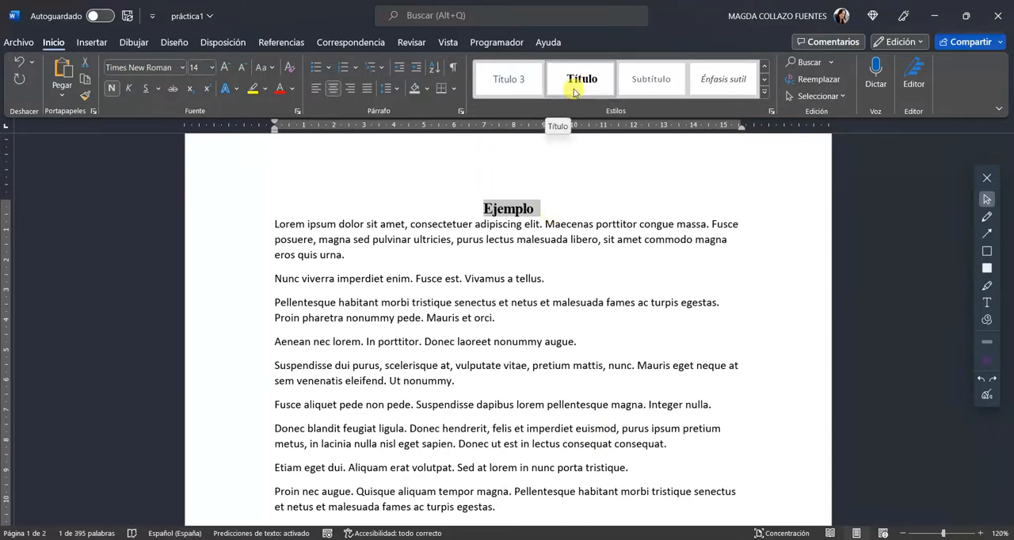
click(533, 209)
click(271, 224)
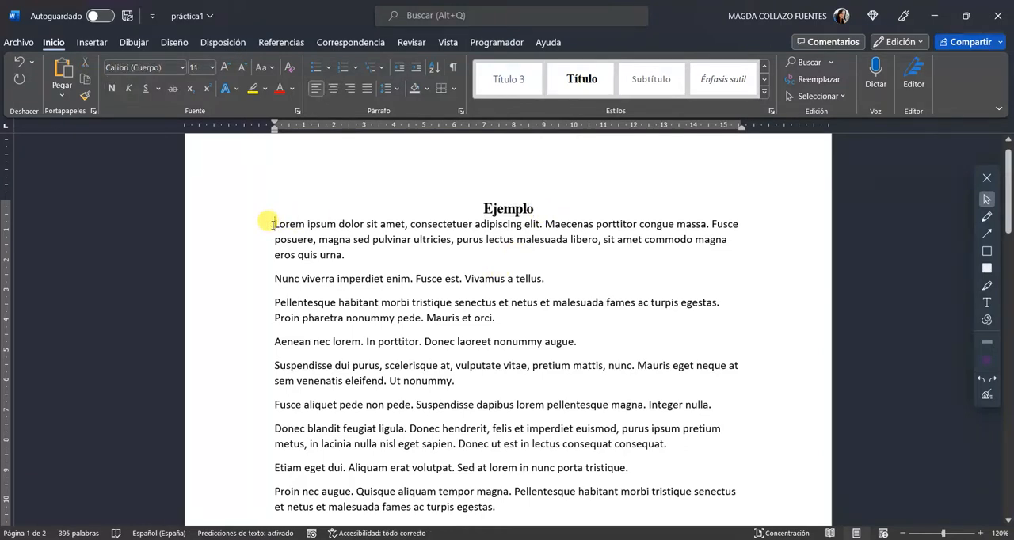
key(Return)
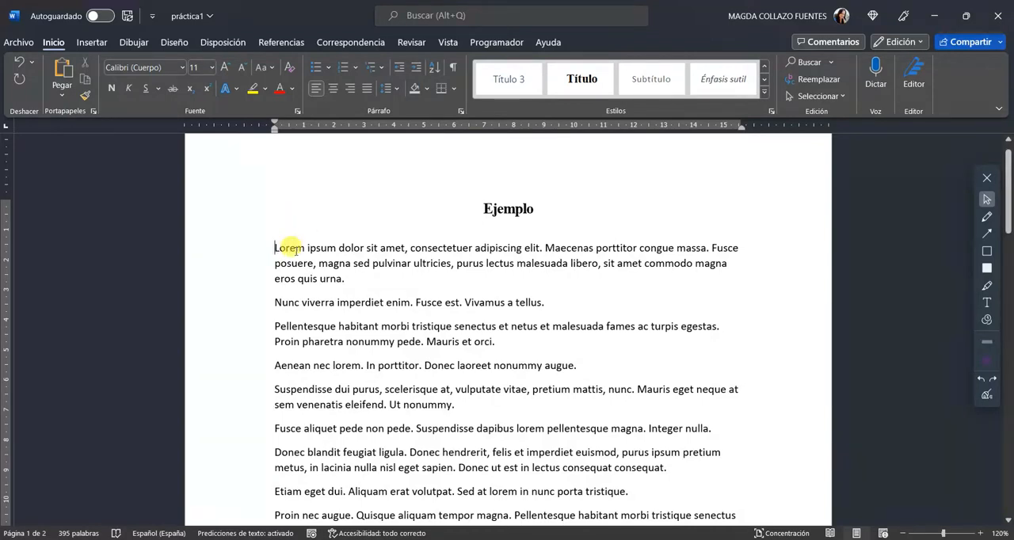
Generate 20 paragraphs of placeholder text after the last paragraph of the document with =Lorem(20)
scroll(292, 248, down, 8)
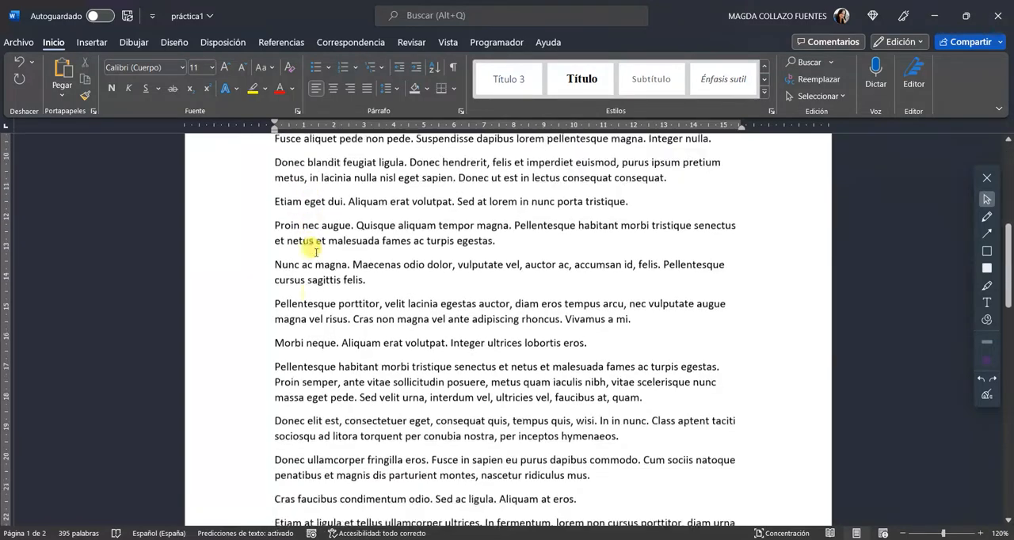
scroll(309, 248, down, 5)
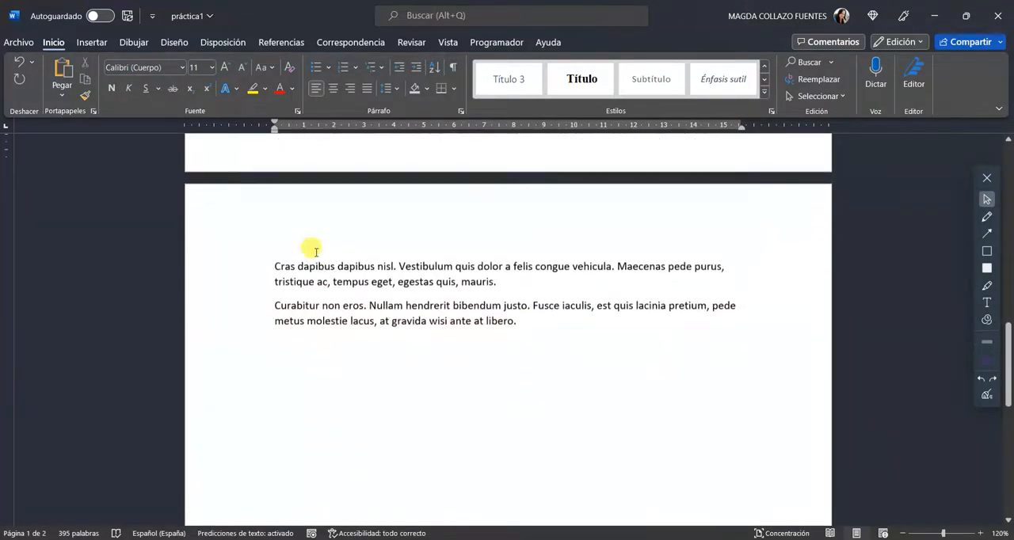
click(552, 278)
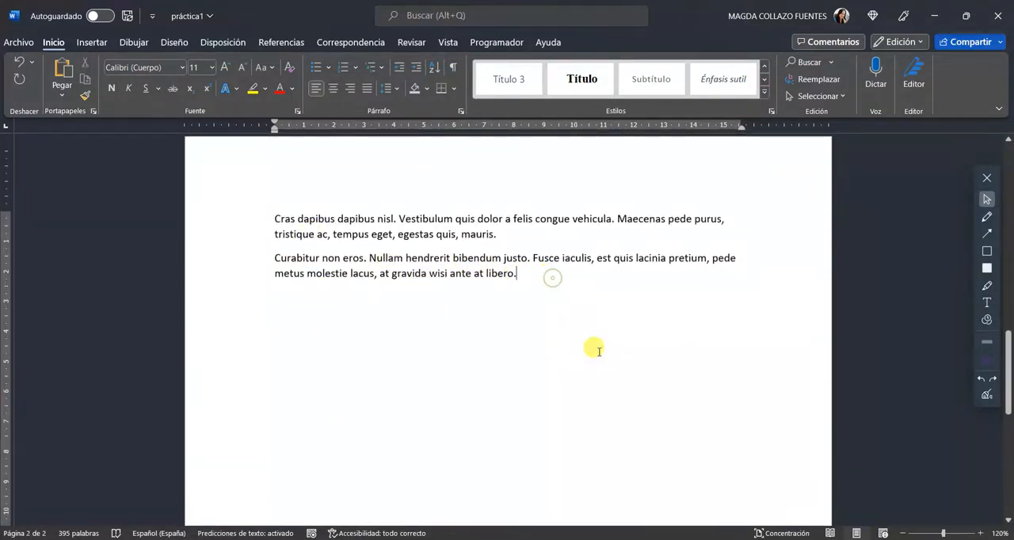
key(Return)
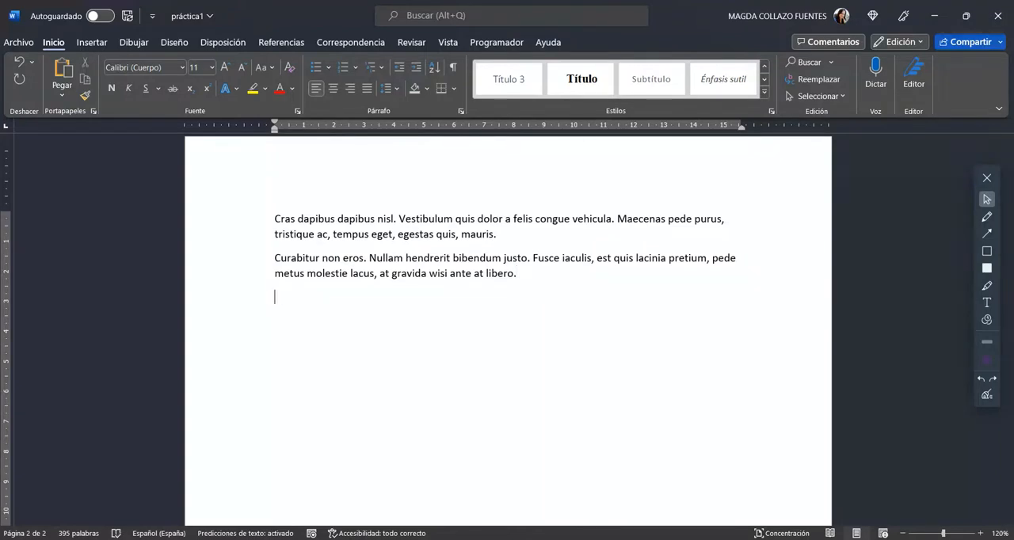
text(=Lorem()
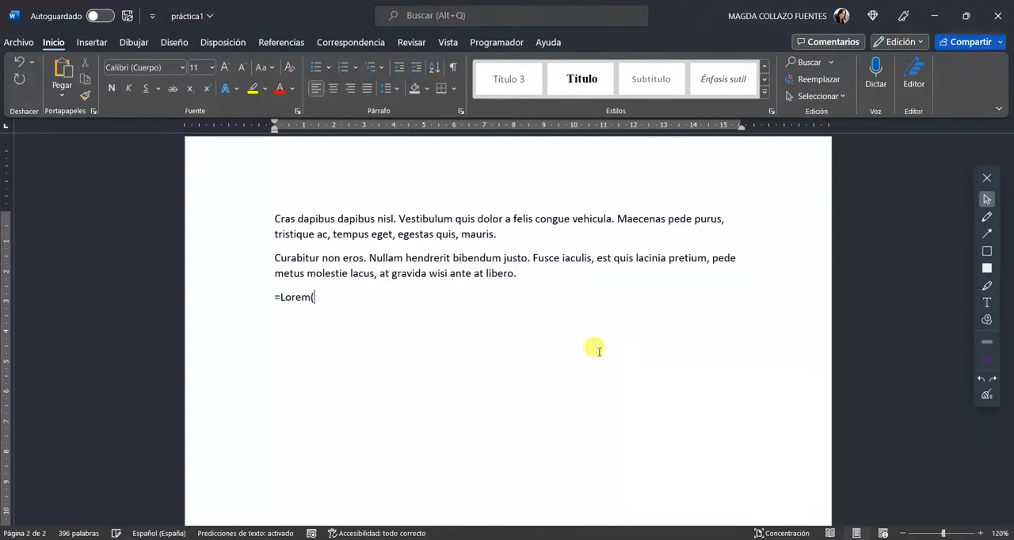
text(20=)
key(BackSpace)
text())
key(Return)
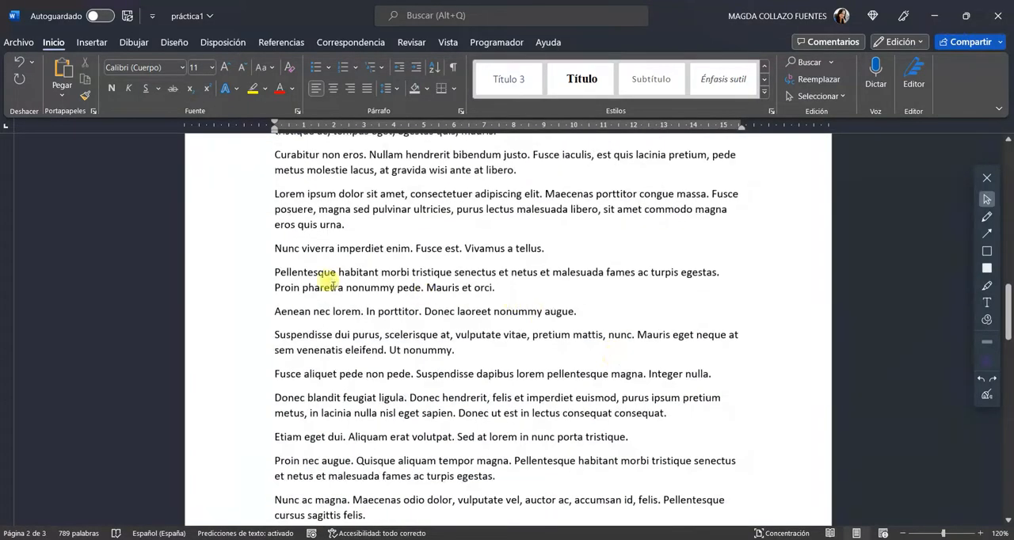
Insert a line above the second "Nunc viverra imperdiet enim" paragraph, apply the Título style and enter the heading "Ejemplo_2"
click(275, 248)
key(Return)
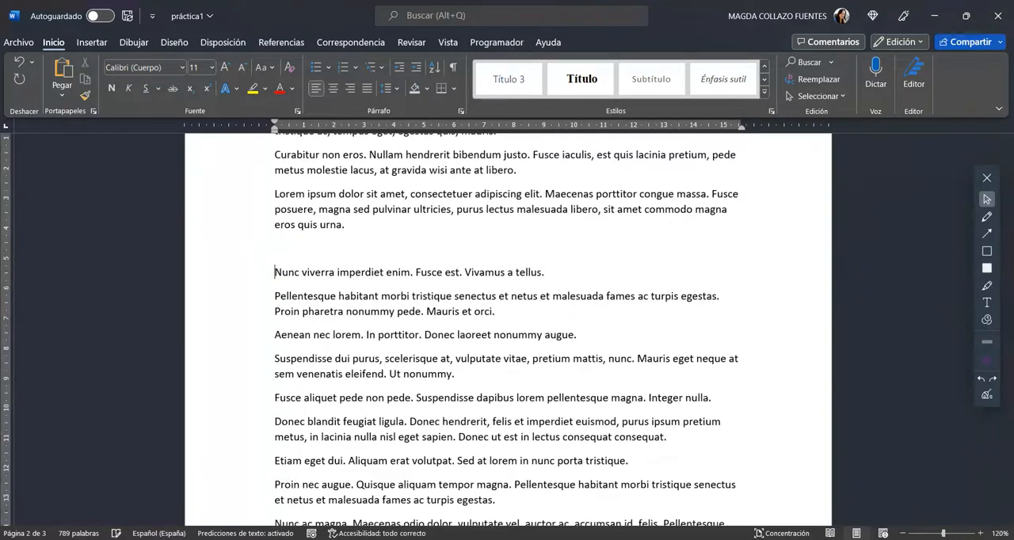
click(281, 244)
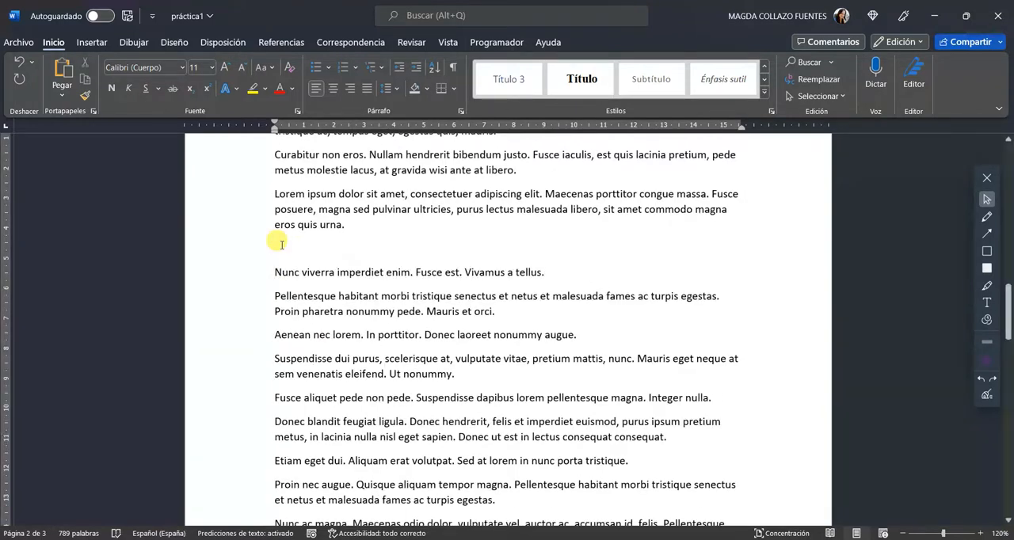
click(586, 81)
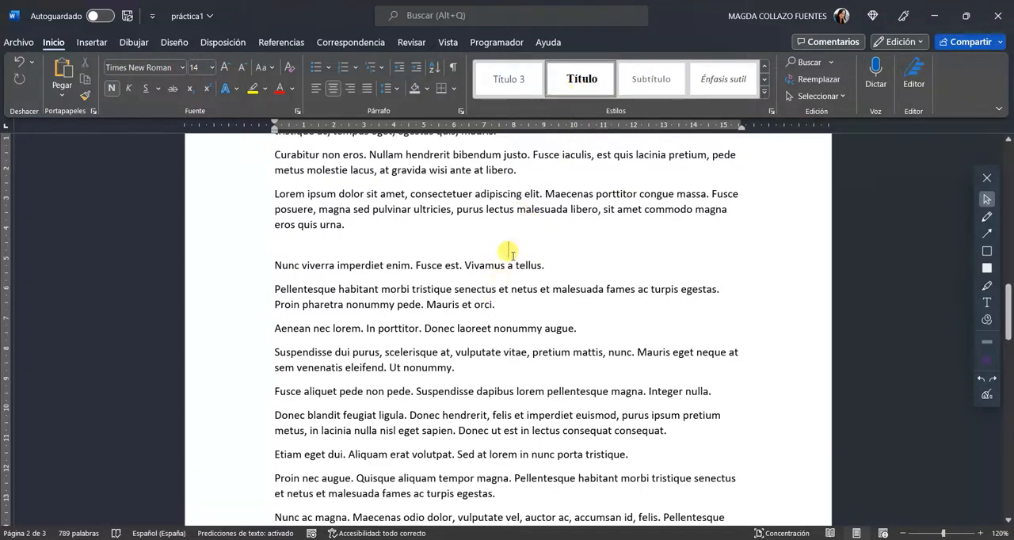
text(Ejemploe)
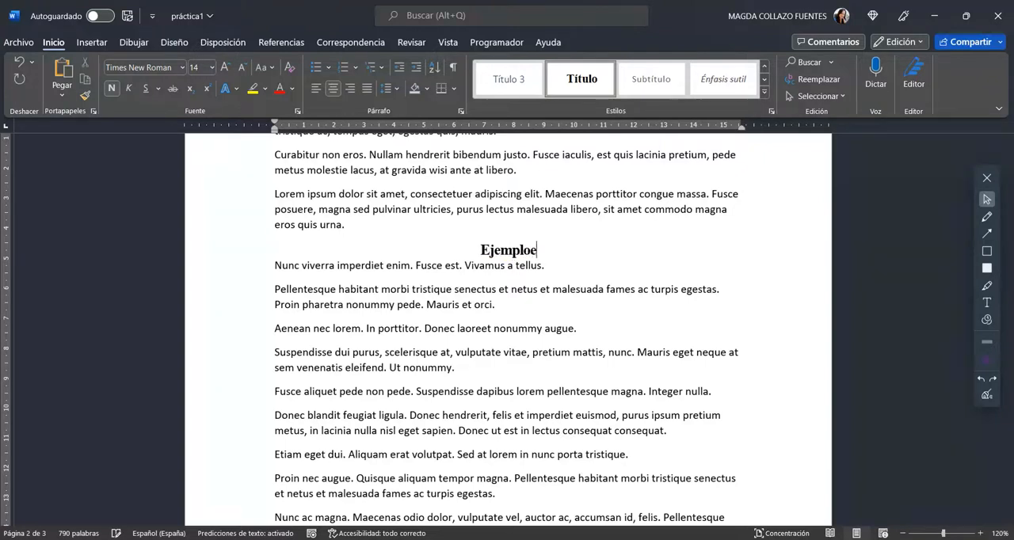
key(BackSpace)
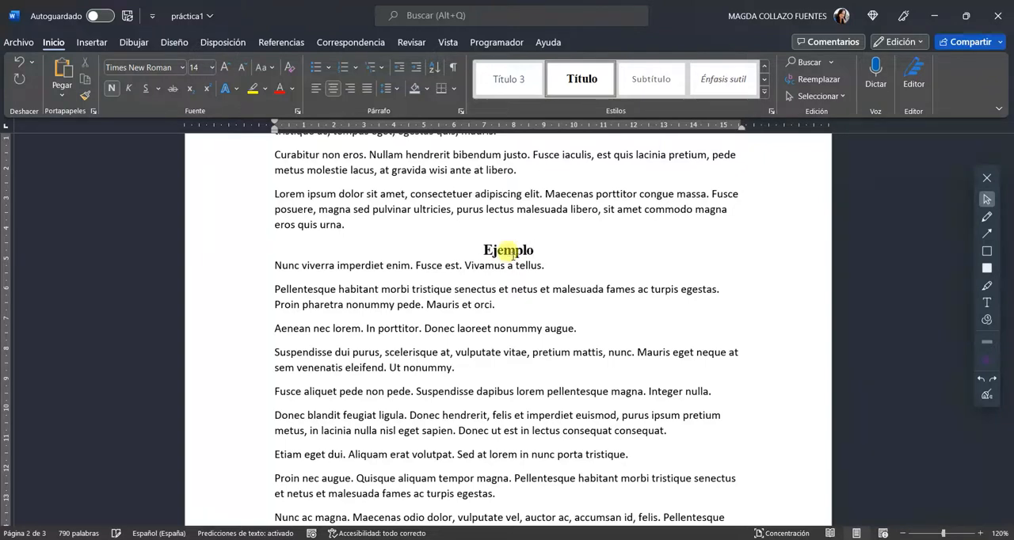
text(_2)
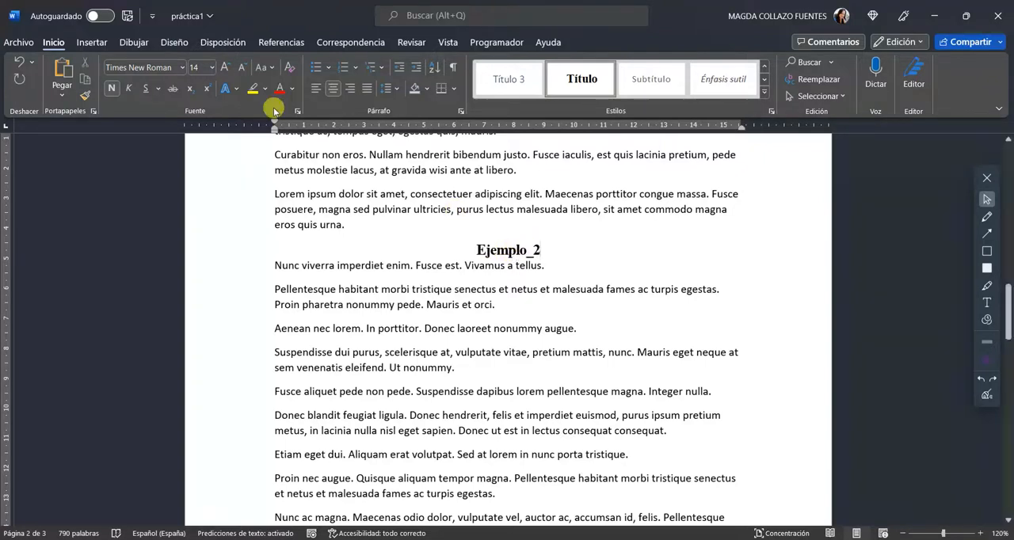
Outline the Fuente group and the paragraph alignment options with on-screen rectangles, and clear the annotations
click(987, 250)
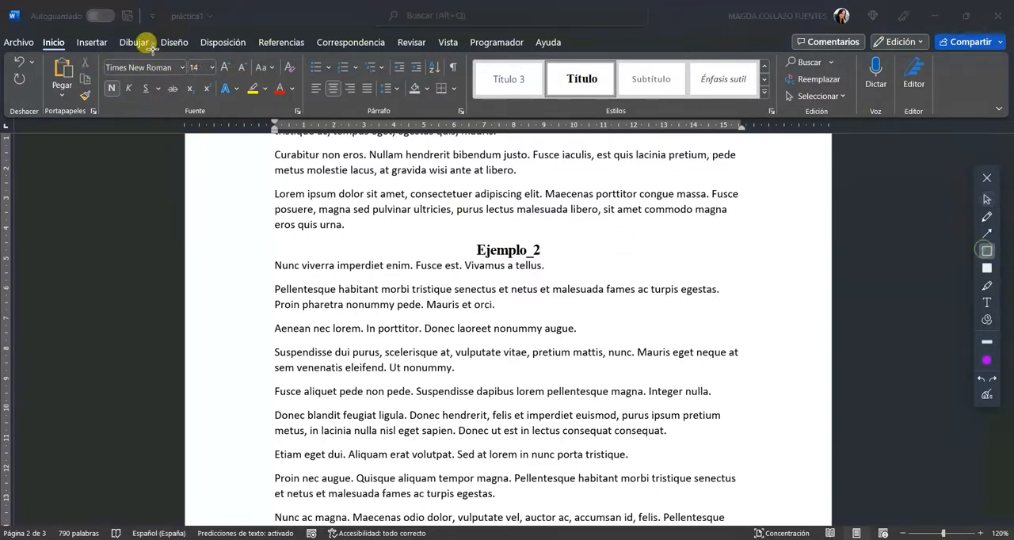
mouse_move(95, 55)
mouse_down()
mouse_move(269, 119)
mouse_move(304, 119)
mouse_up()
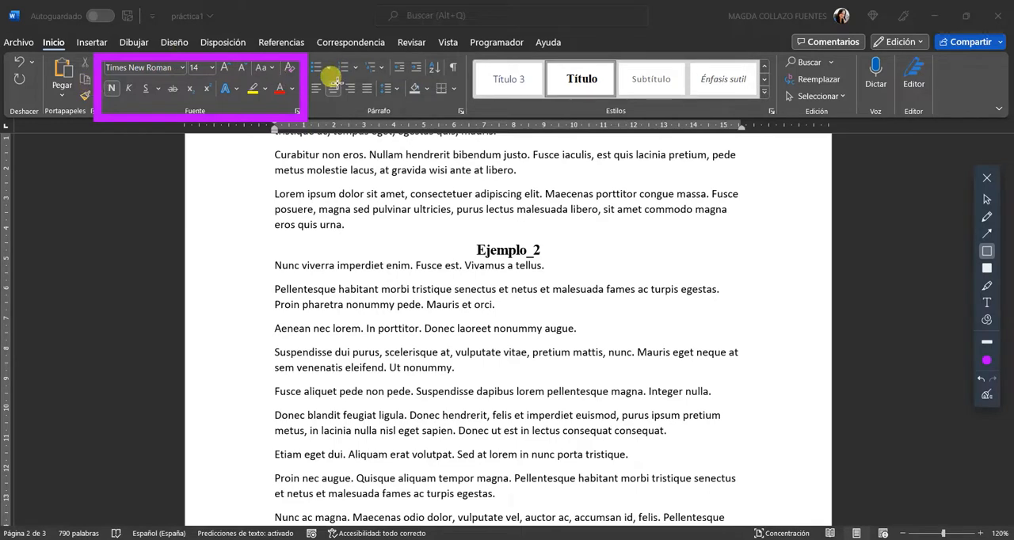
mouse_move(309, 71)
mouse_down()
mouse_move(404, 105)
mouse_move(406, 118)
mouse_up()
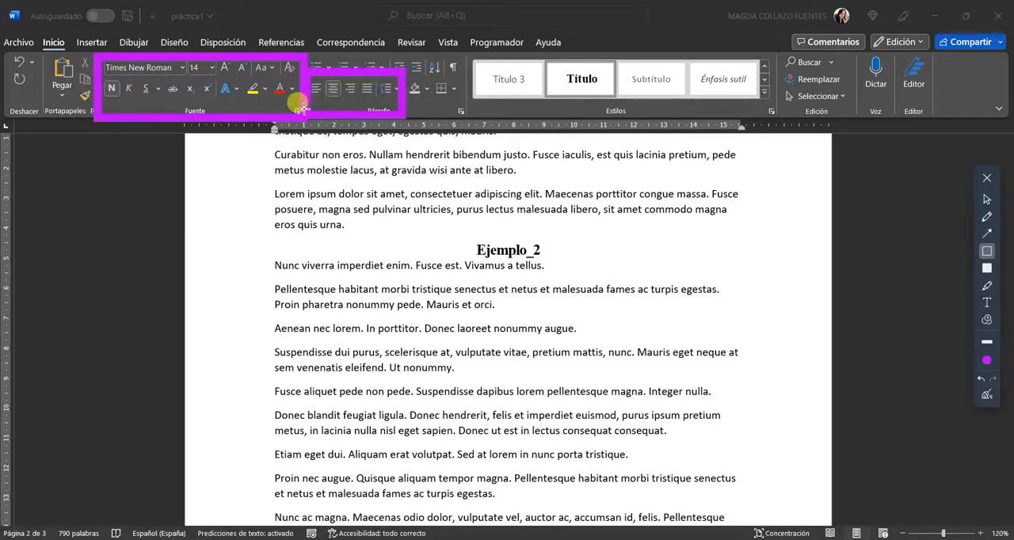
click(977, 381)
click(977, 381)
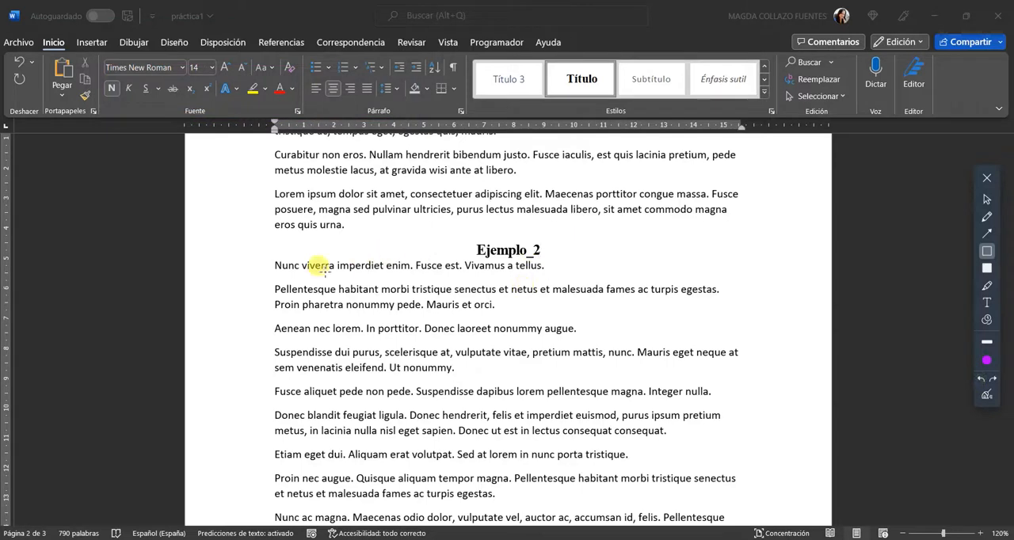
click(986, 199)
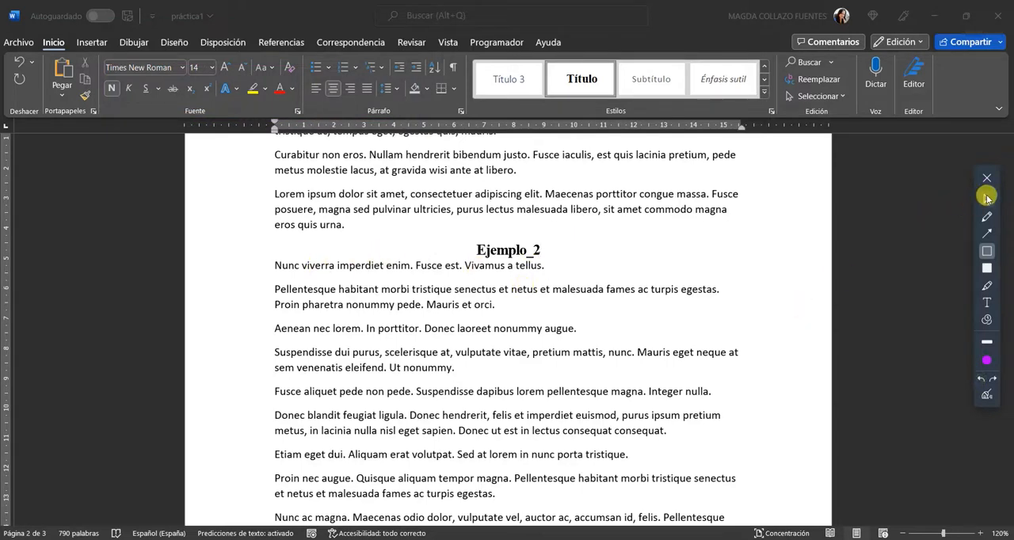
Insert an empty line between the "Ejemplo_2" heading and the paragraph below it
click(266, 264)
key(Return)
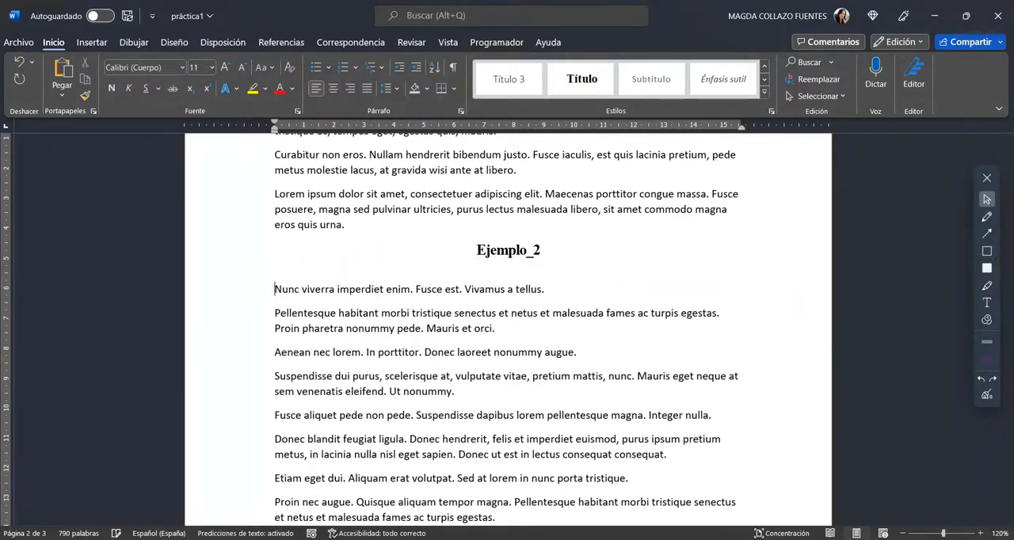
Apply the Subtítulo style to the "Cras faucibus condimentum odio" line near the end of page 1
scroll(548, 359, up, 10)
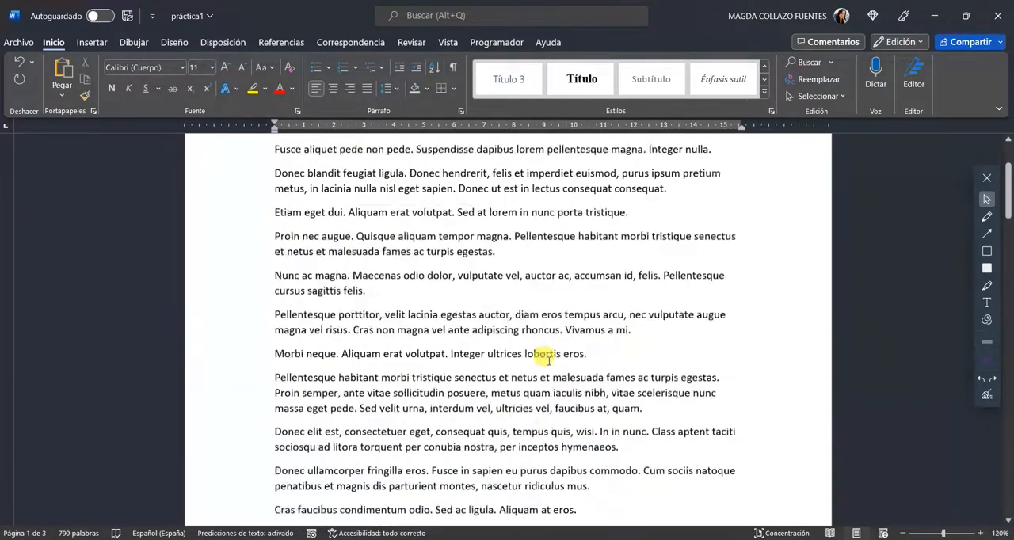
scroll(548, 359, up, 8)
scroll(397, 318, down, 3)
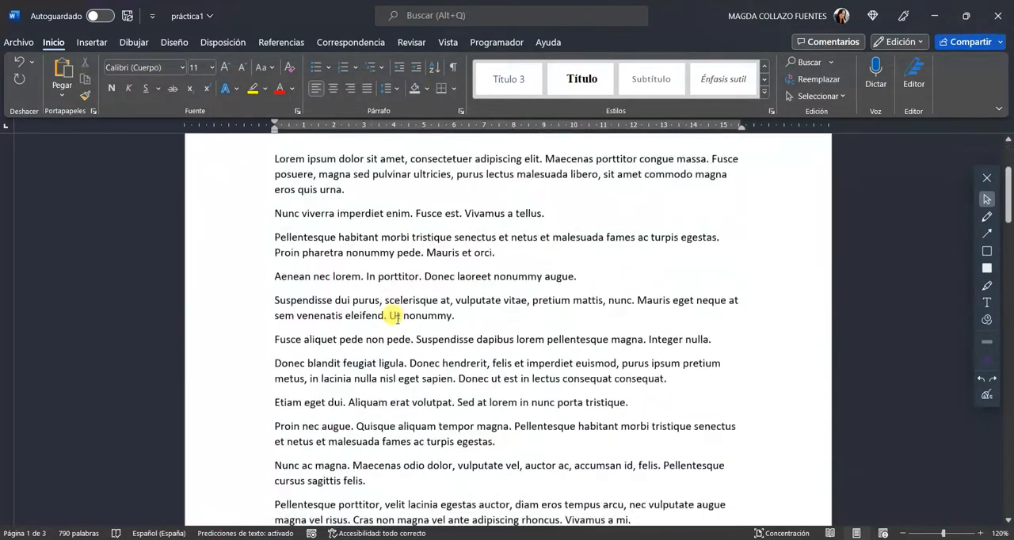
scroll(396, 318, down, 8)
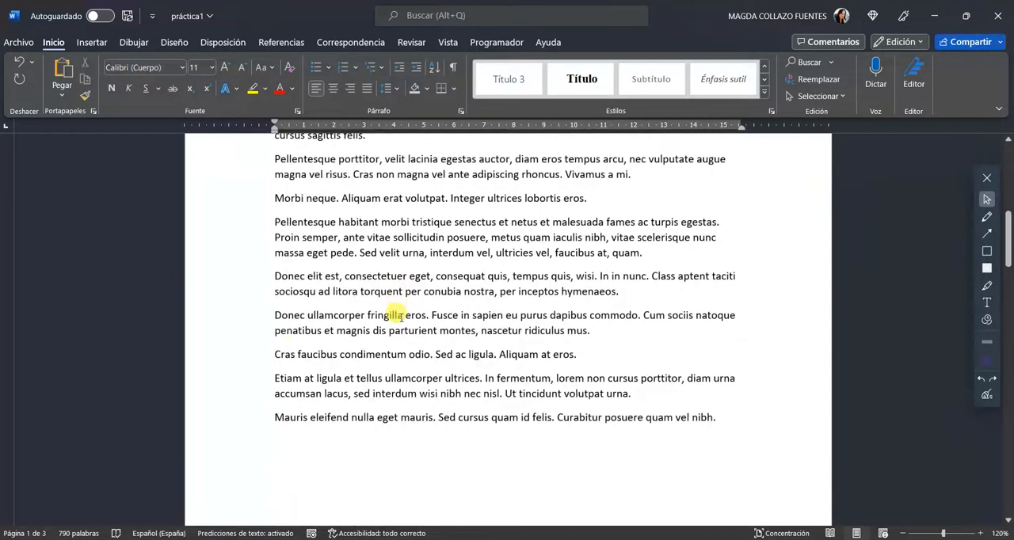
click(234, 354)
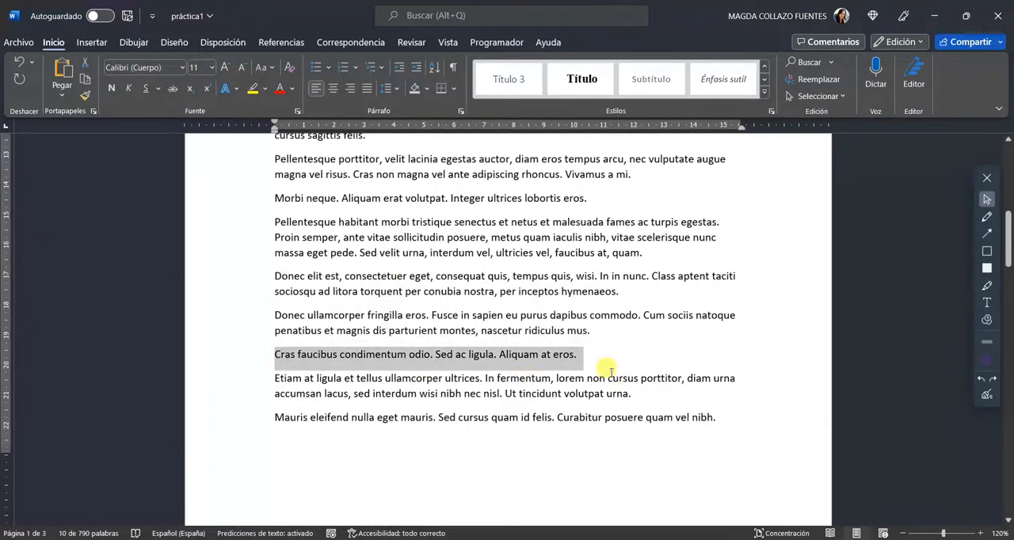
click(650, 87)
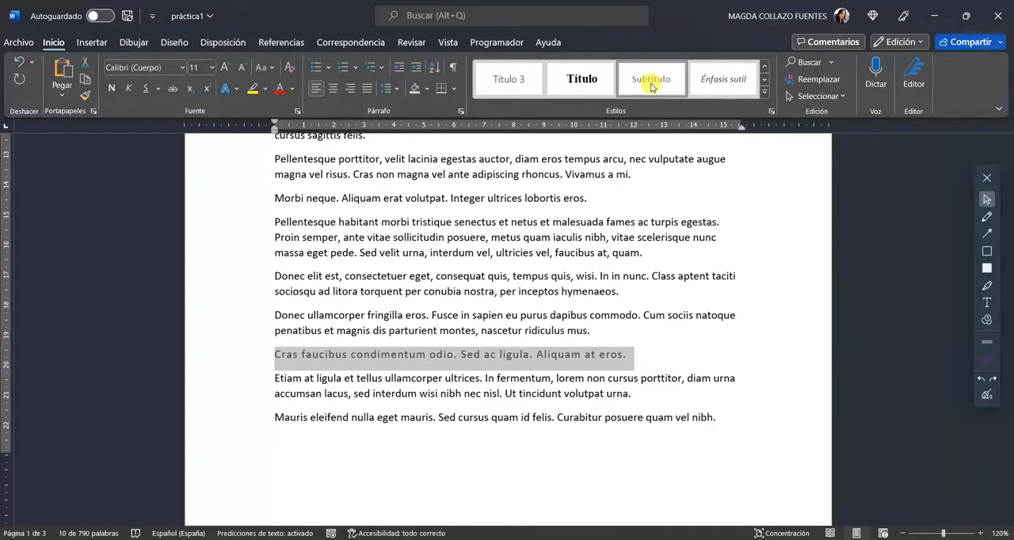
Outline the Estilos gallery with an on-screen rectangle, and remove the annotation
click(986, 251)
drag(462, 45, 668, 79)
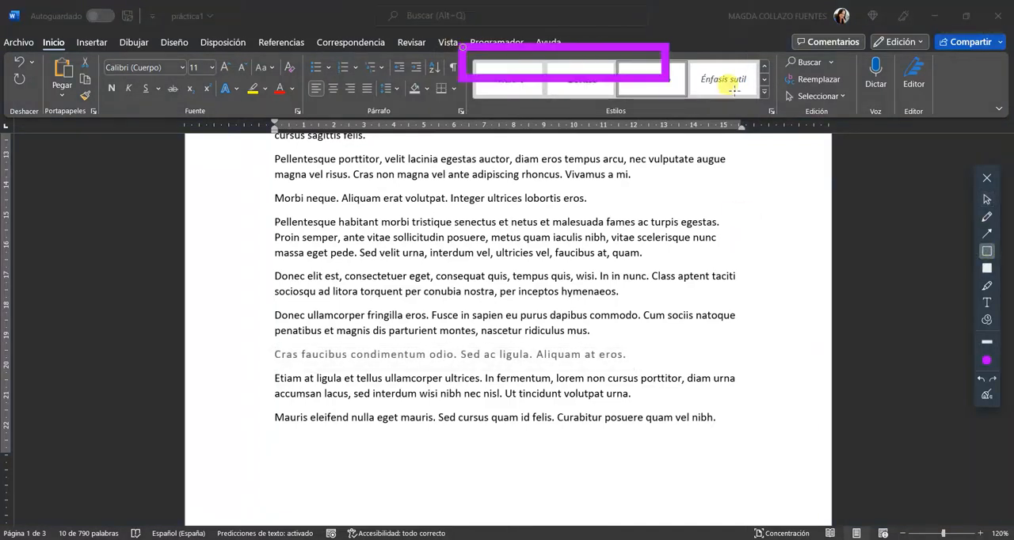
drag(734, 89, 820, 130)
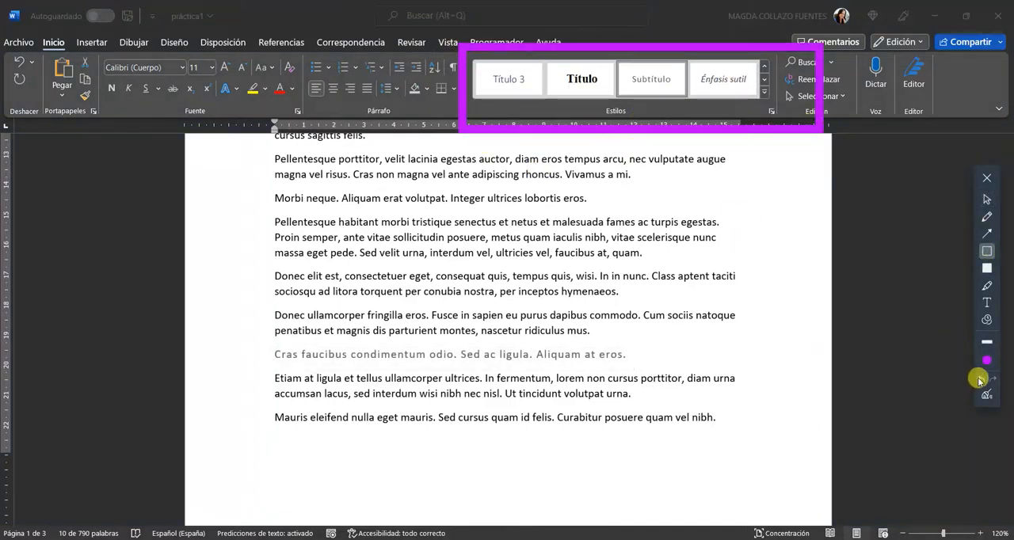
click(981, 380)
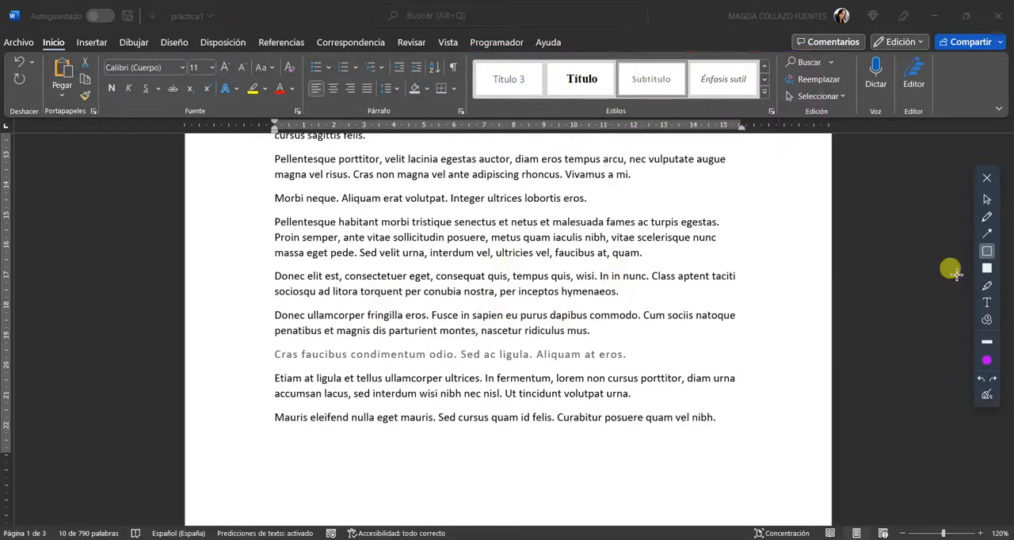
click(986, 200)
Modify the Subtítulo style's font to Times New Roman at 12 pt
click(647, 83)
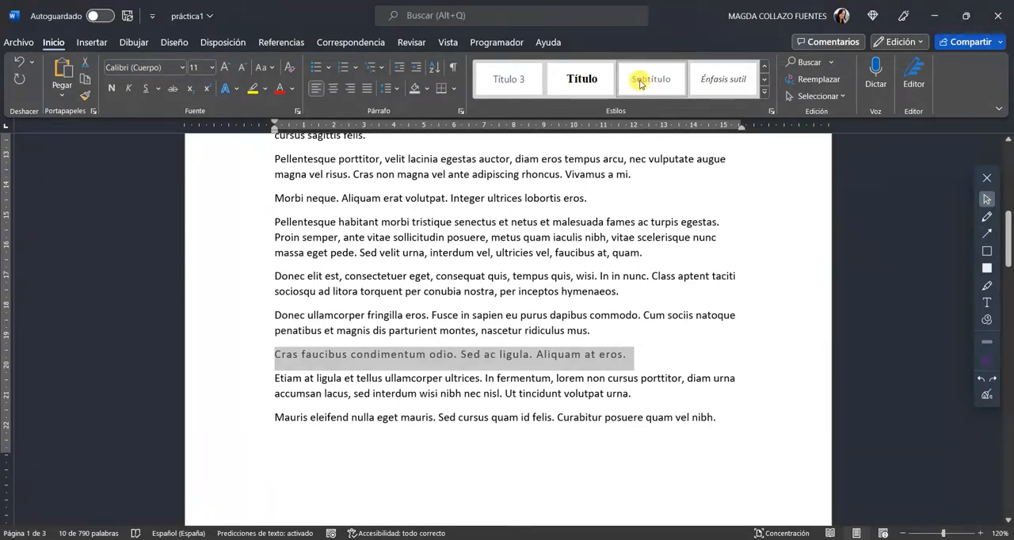
right_click(640, 84)
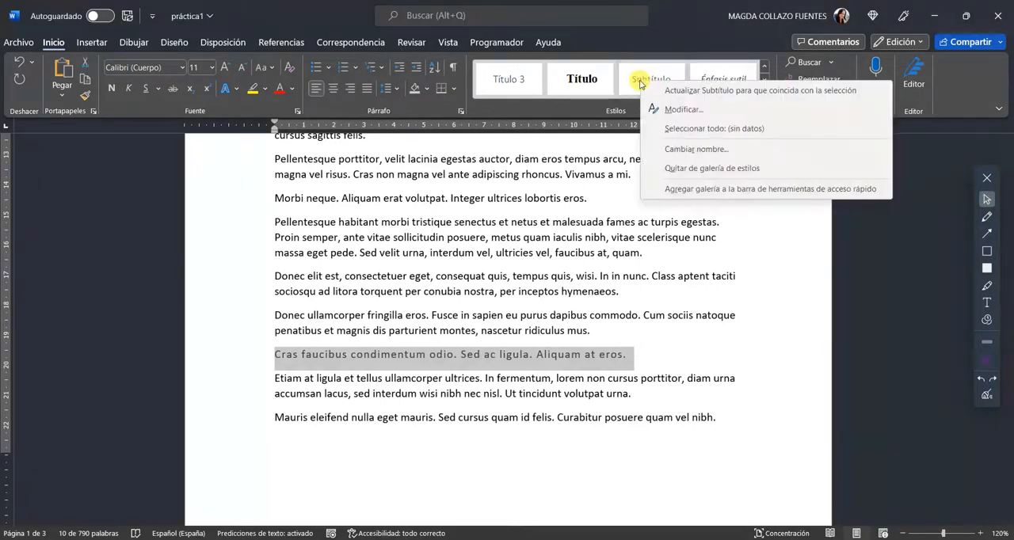
click(693, 109)
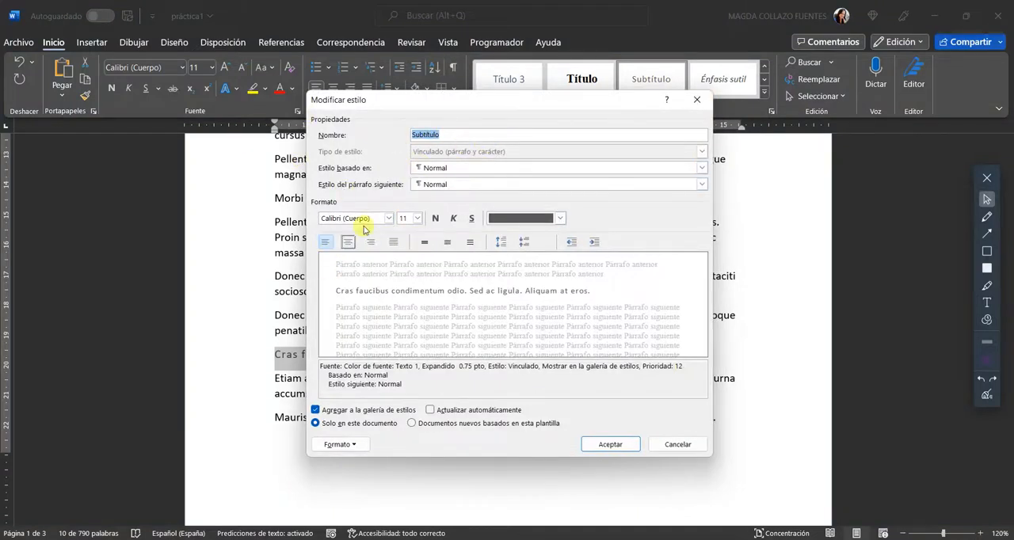
click(388, 219)
click(391, 265)
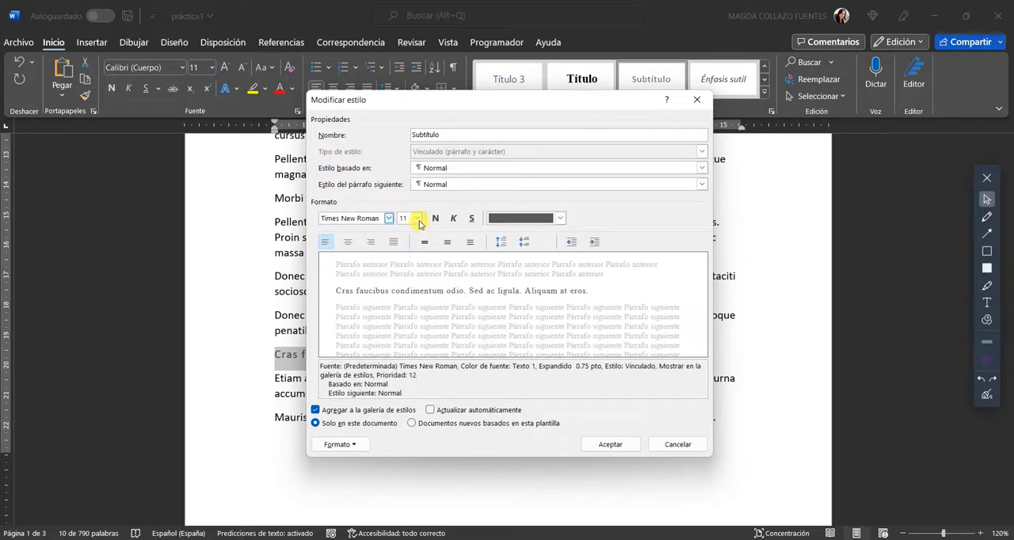
click(417, 219)
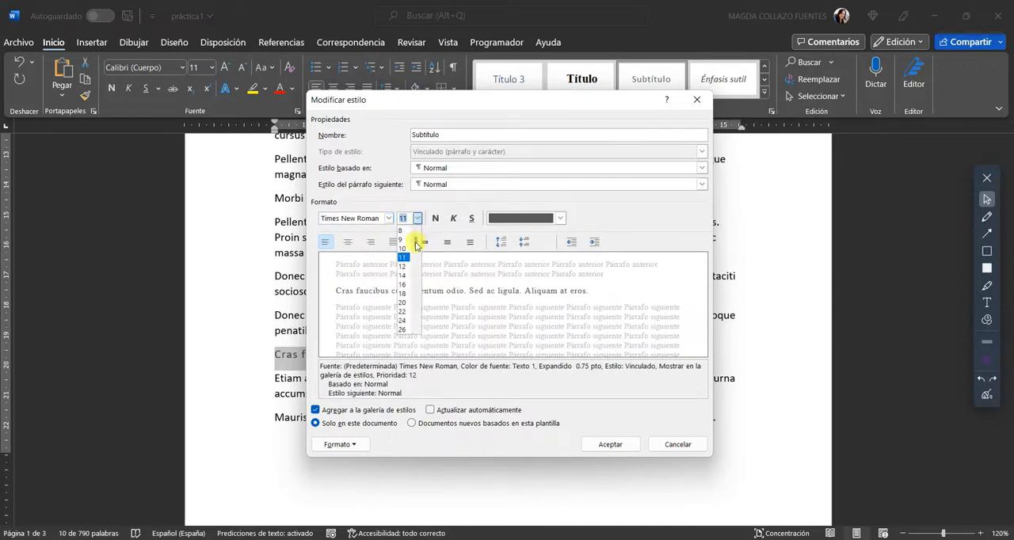
click(402, 266)
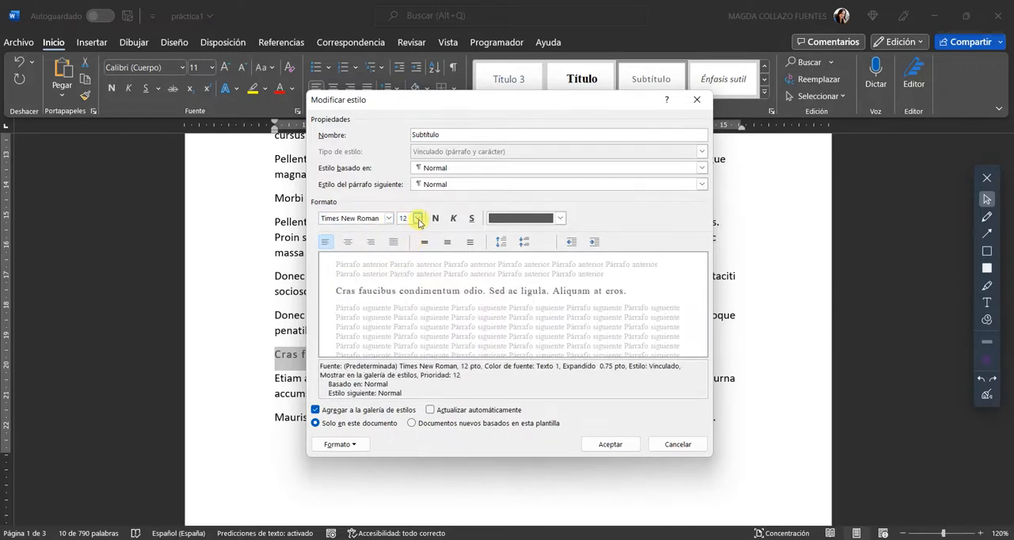
Give the Subtítulo style the Automático font colour, bold and left alignment, and accept the changes
click(561, 219)
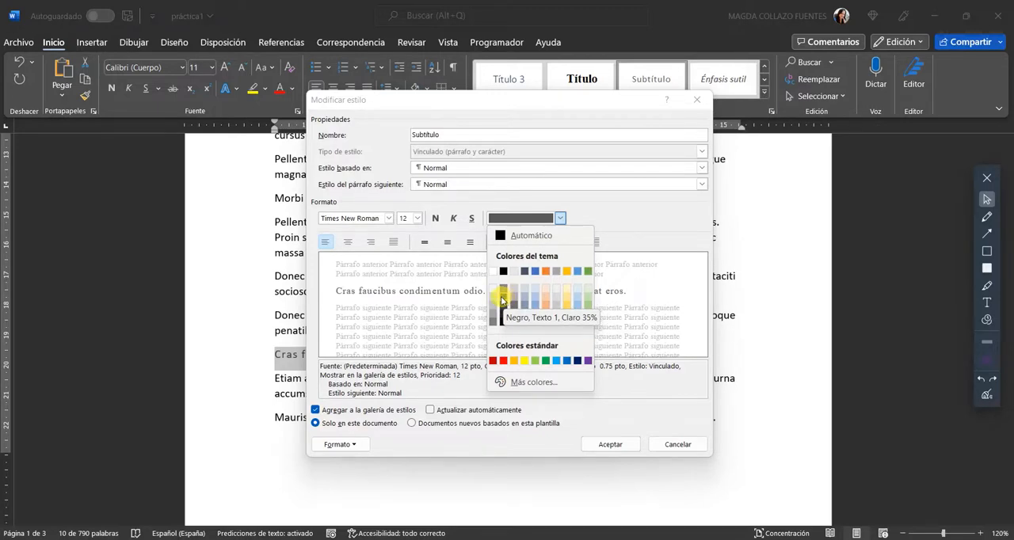
click(527, 235)
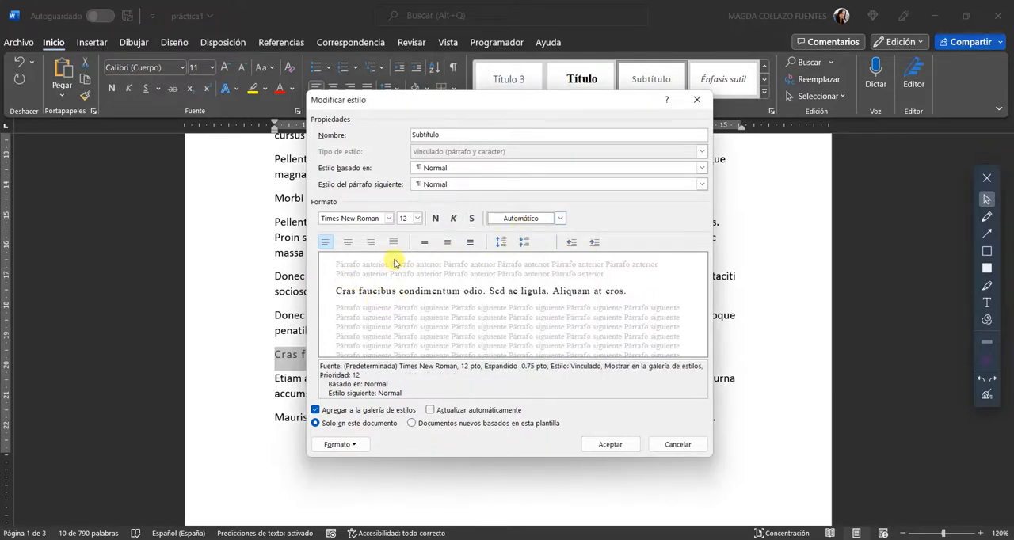
click(435, 218)
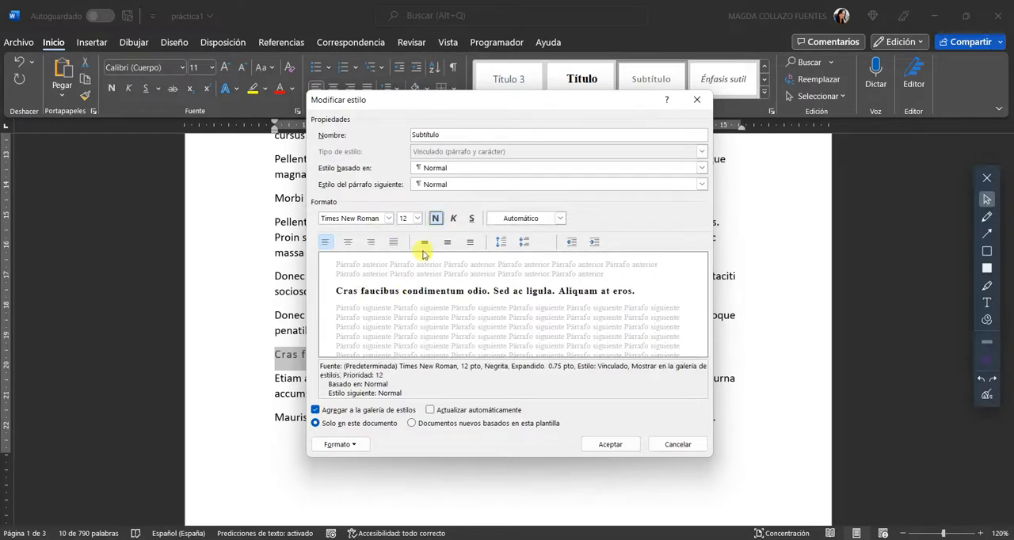
click(370, 242)
click(325, 241)
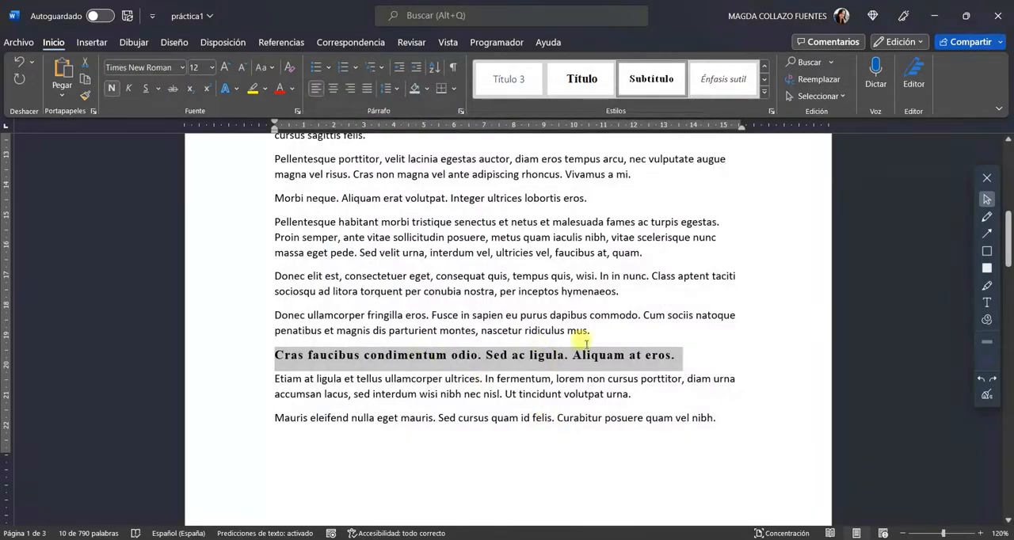
Review the Título and Subtítulo headings throughout the document, ending at its beginning
scroll(679, 387, up, 8)
scroll(673, 386, down, 8)
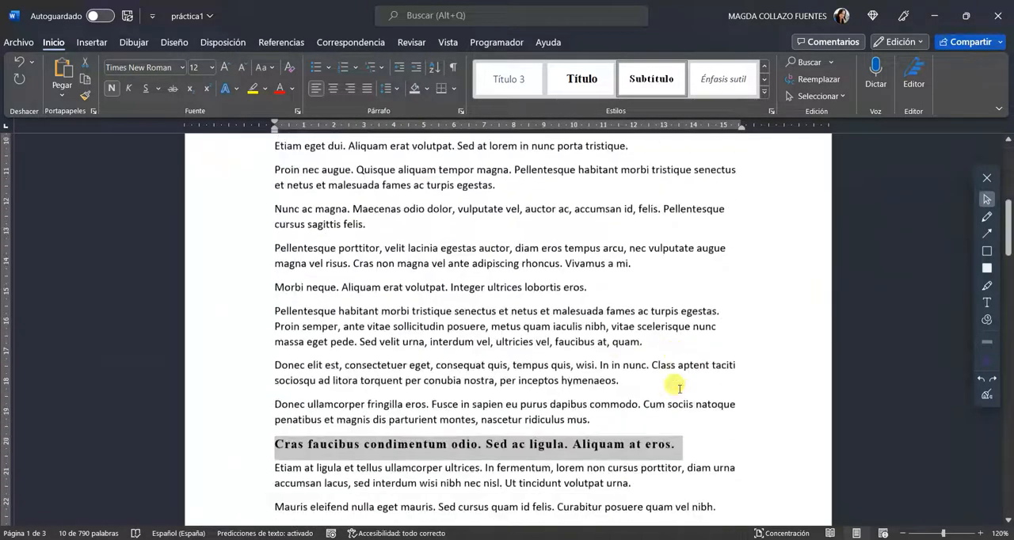
click(336, 356)
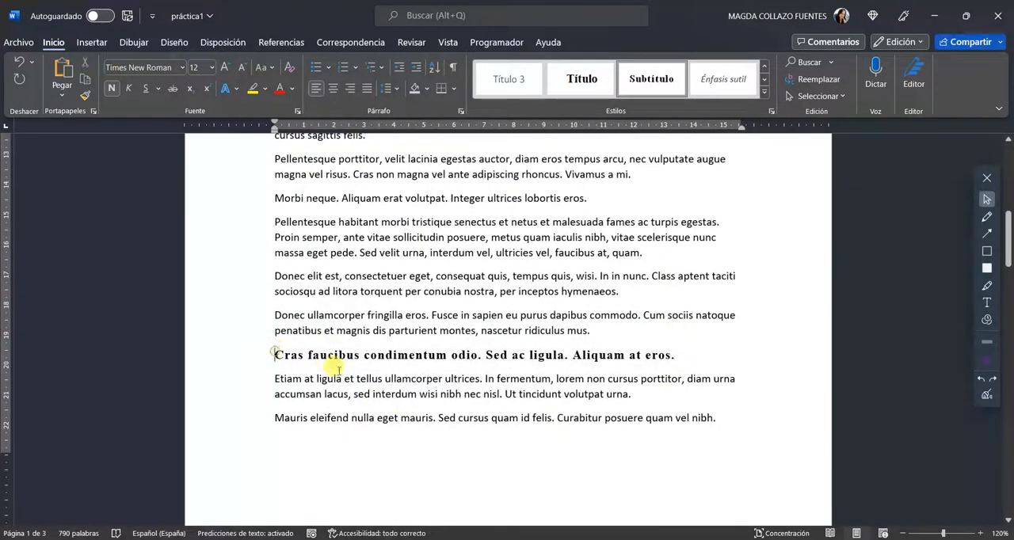
scroll(493, 396, down, 4)
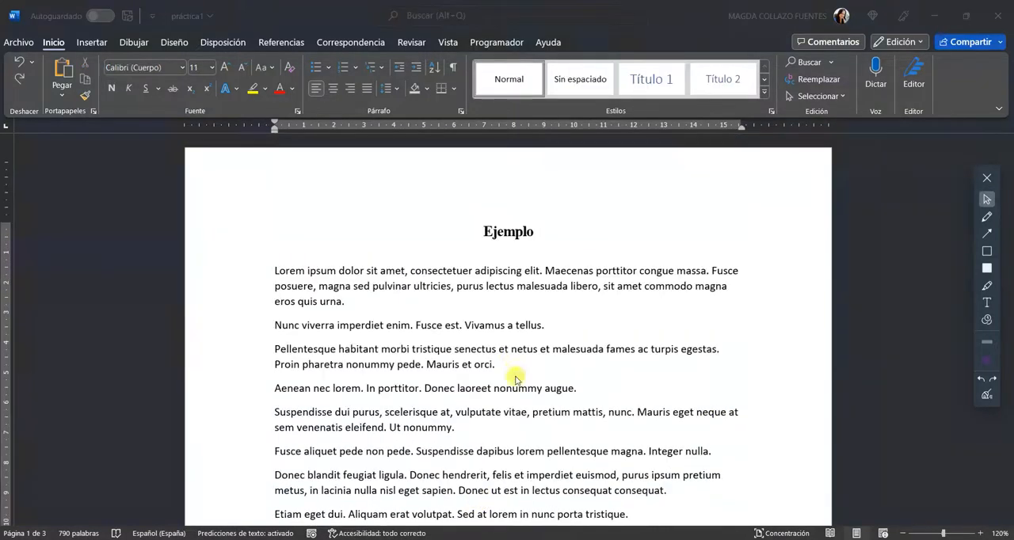
scroll(515, 372, down, 5)
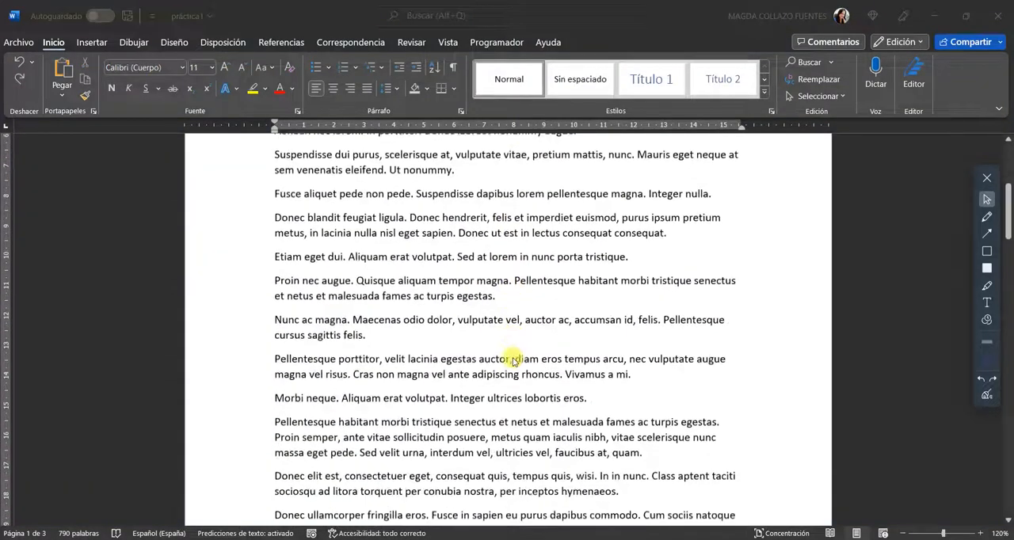
scroll(512, 360, up, 3)
scroll(513, 361, up, 4)
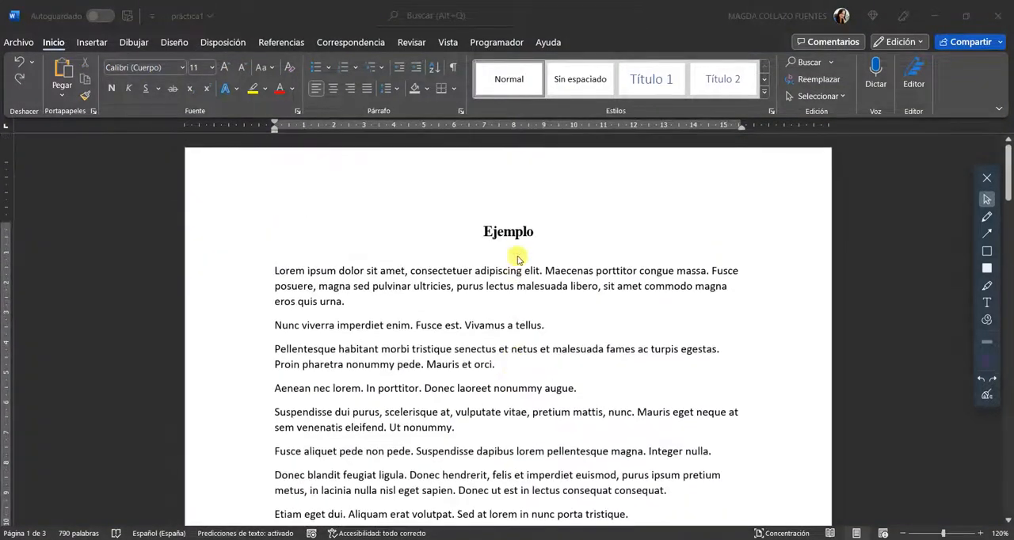
Check the formatting of the Ejemplo title, the Cras faucibus subtitle and the Ejemplo_2 title
click(497, 226)
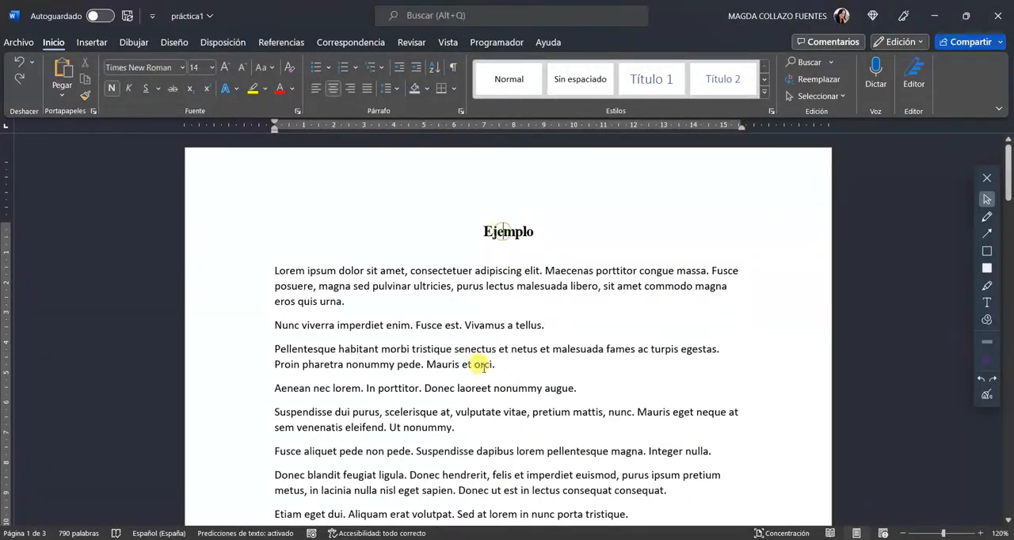
scroll(482, 301, down, 6)
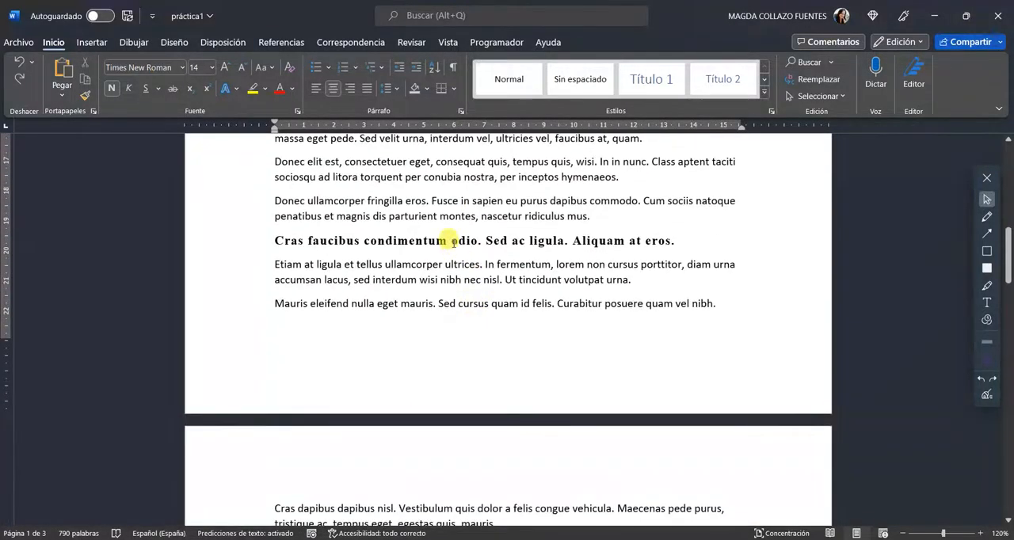
scroll(454, 253, down, 6)
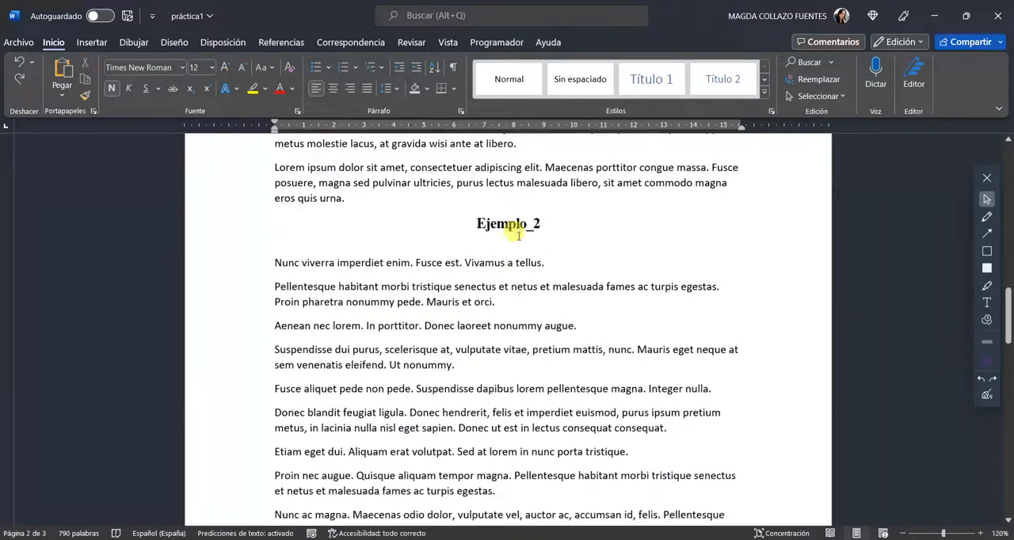
click(518, 224)
scroll(504, 338, down, 10)
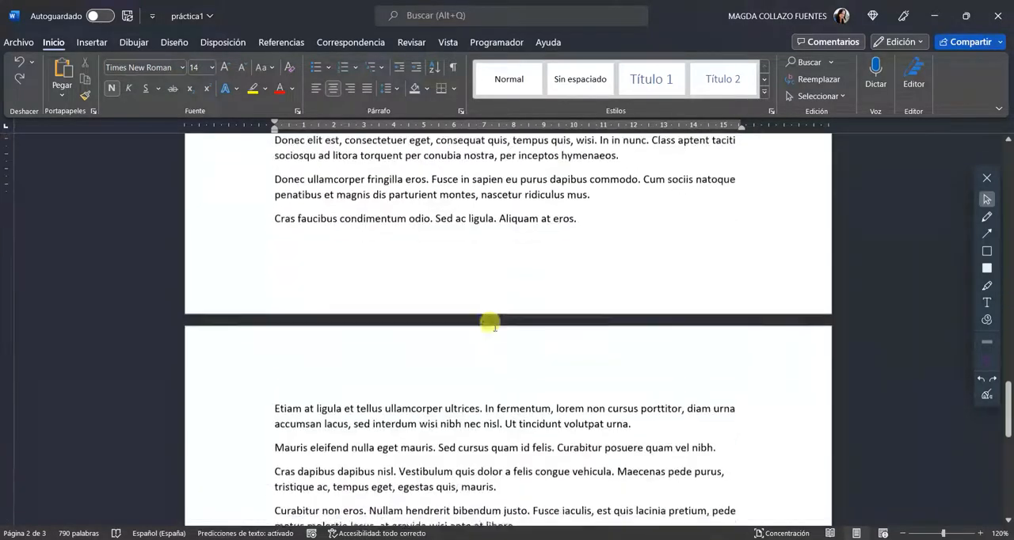
scroll(494, 326, up, 10)
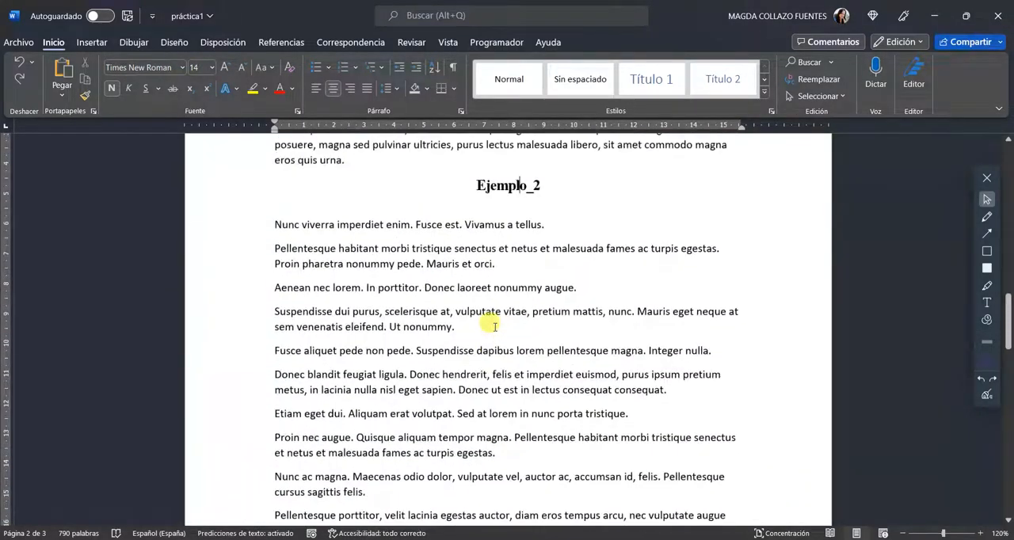
Apply the Subtítulo style to the line "Morbi neque. Aliquam erat volutpat. Integer ultrices lobortis eros." in the Ejemplo_2 section
scroll(494, 327, down, 2)
scroll(495, 326, down, 1)
scroll(495, 326, down, 1)
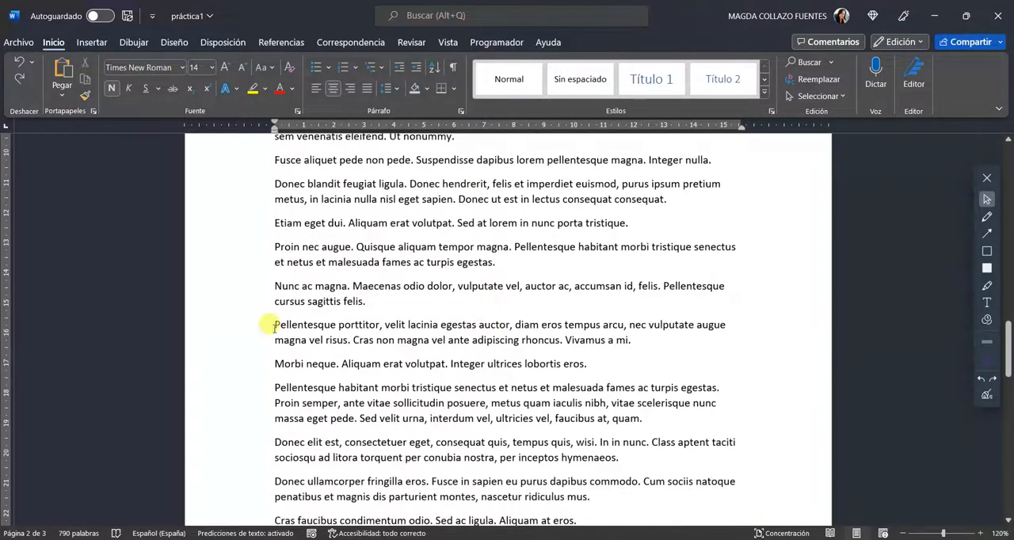
click(209, 366)
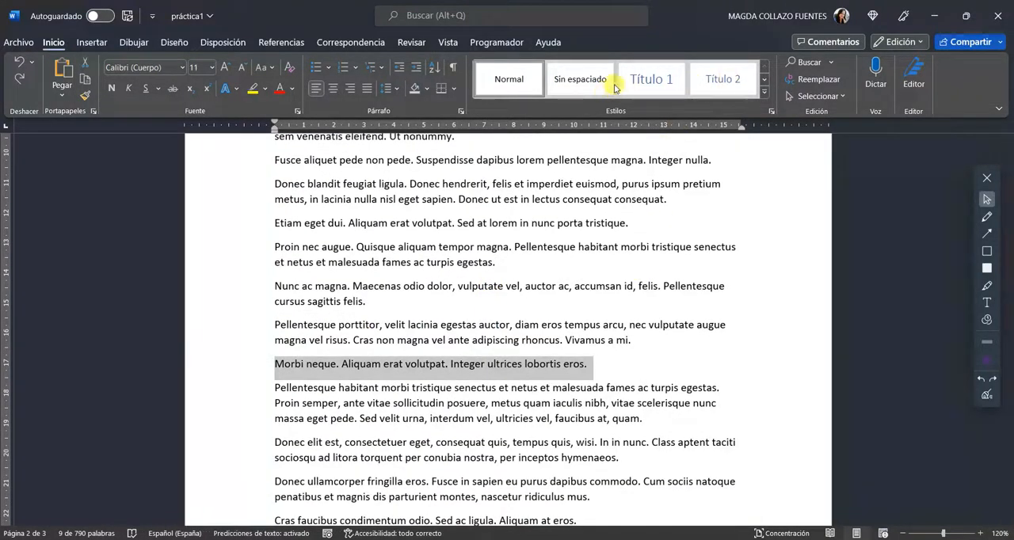
click(765, 95)
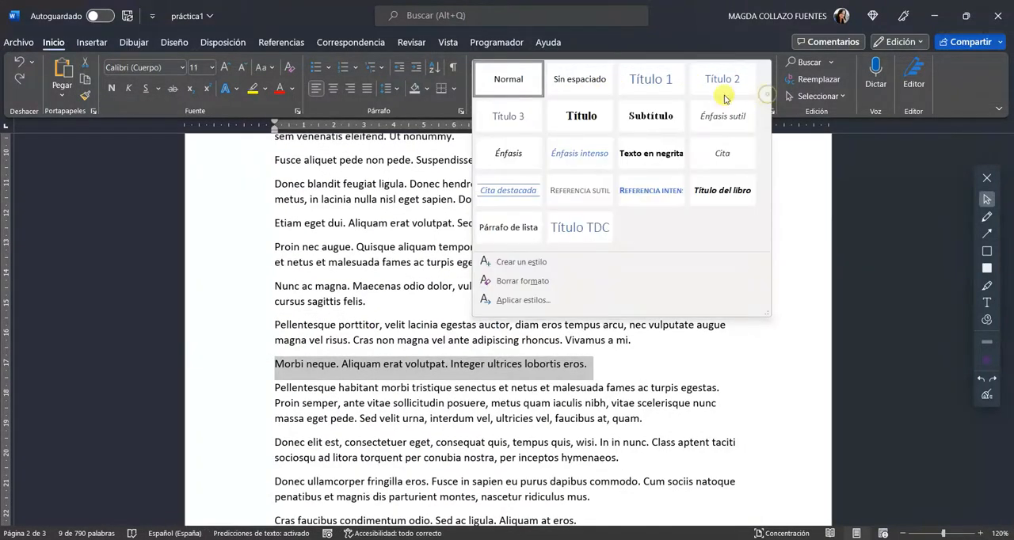
click(647, 121)
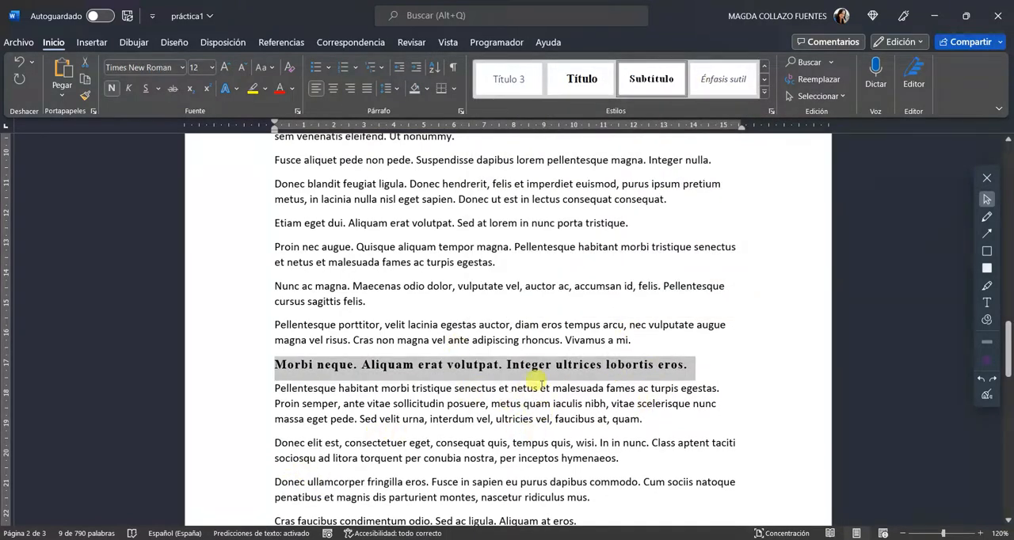
Compare the Ejemplo title with its body paragraphs and examine the headings across the pages, finishing at the document's beginning
scroll(540, 384, up, 20)
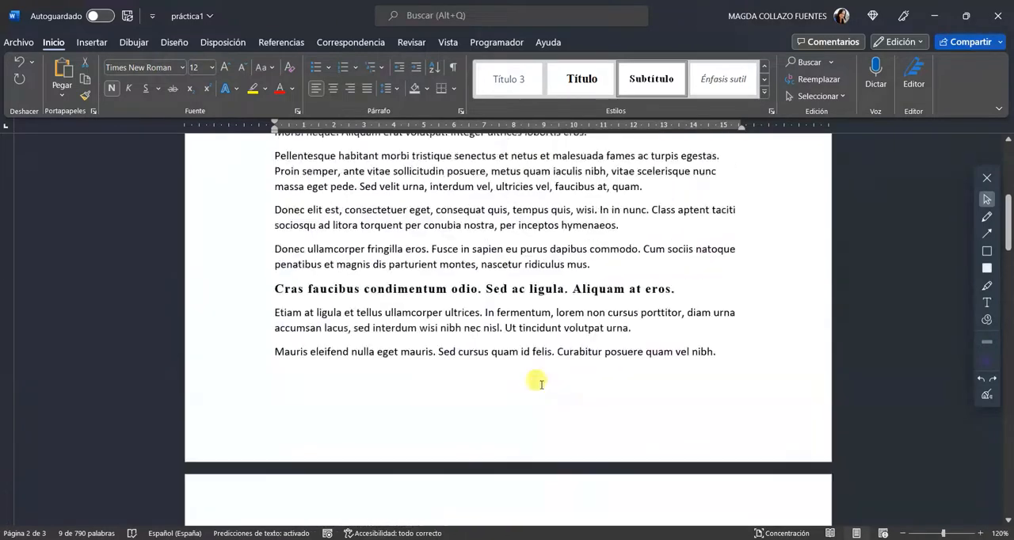
scroll(541, 384, up, 5)
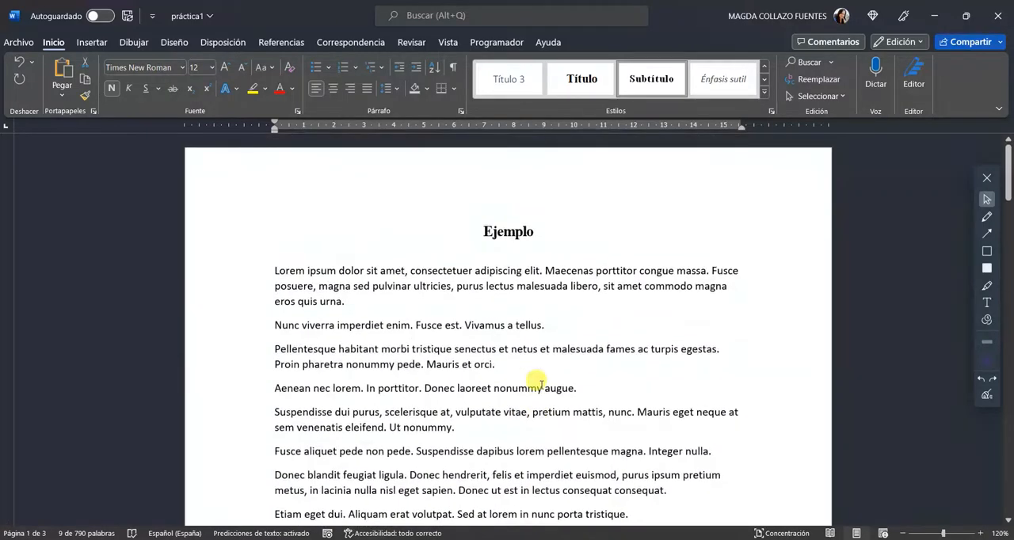
click(505, 228)
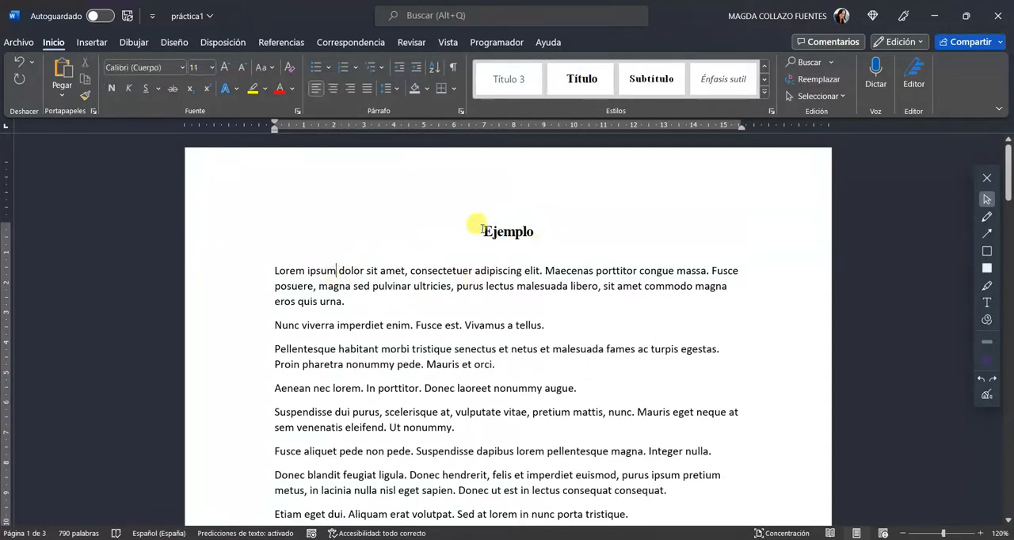
click(220, 231)
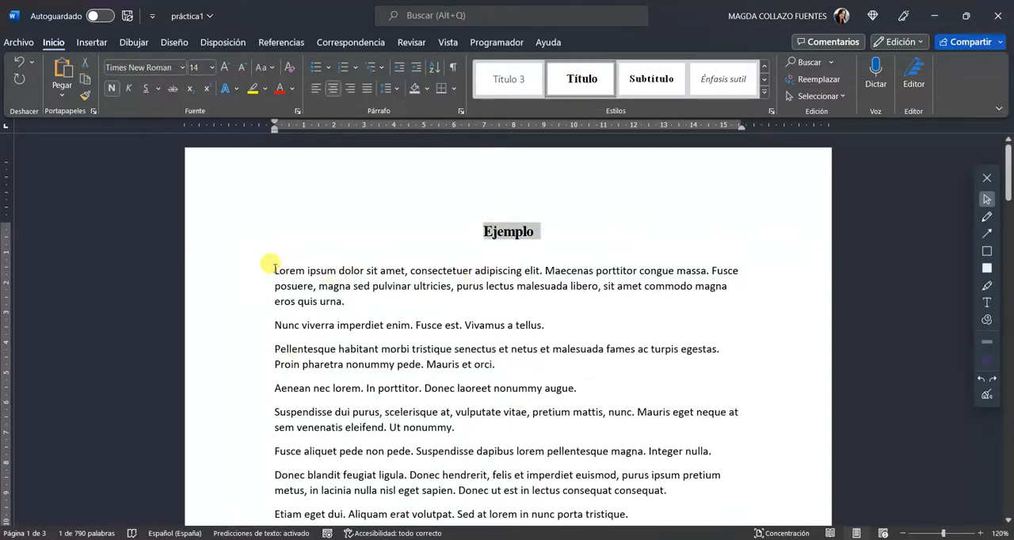
drag(274, 270, 346, 412)
scroll(324, 398, down, 3)
scroll(357, 407, up, 1)
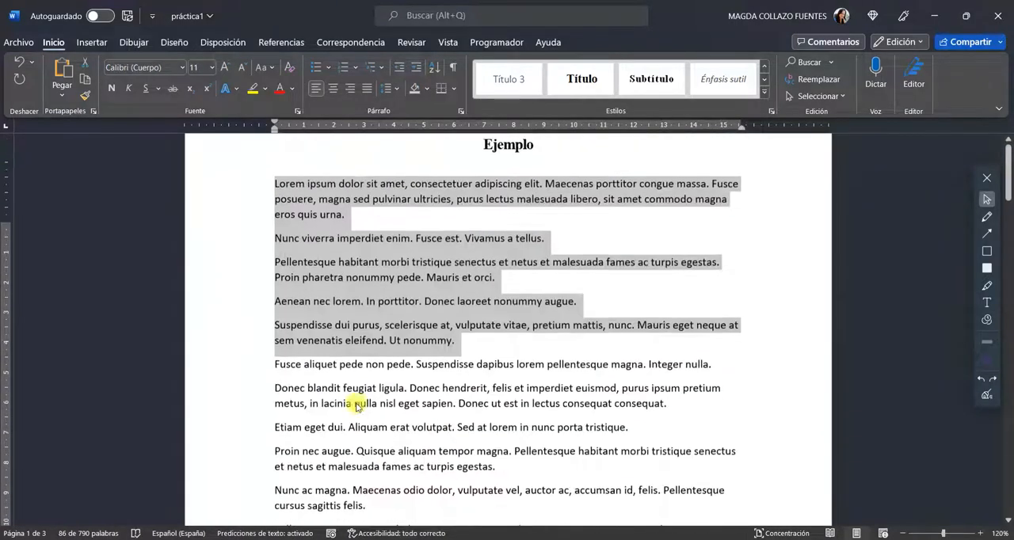
scroll(356, 406, up, 1)
click(340, 302)
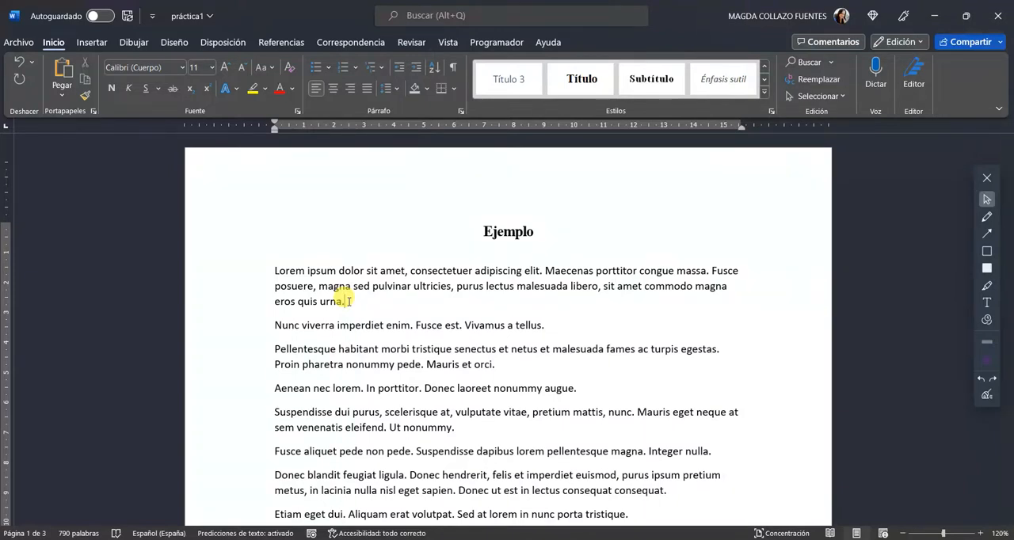
scroll(518, 330, down, 5)
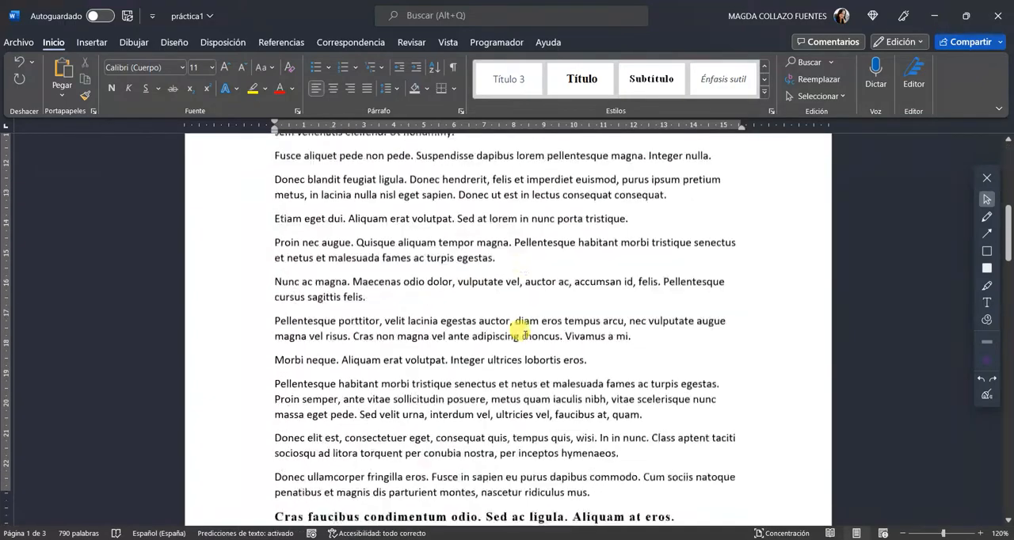
scroll(518, 330, down, 15)
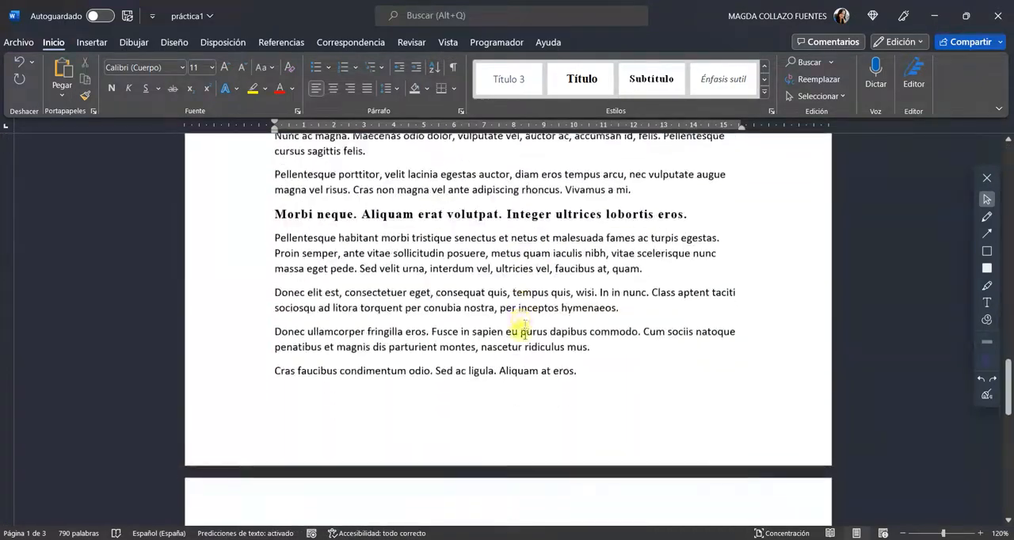
scroll(519, 331, down, 10)
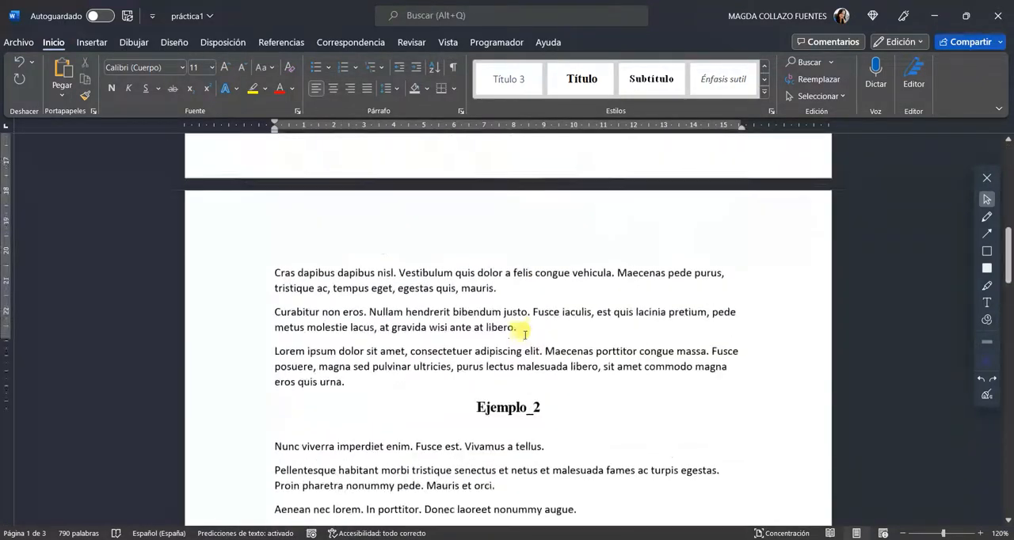
scroll(524, 334, up, 20)
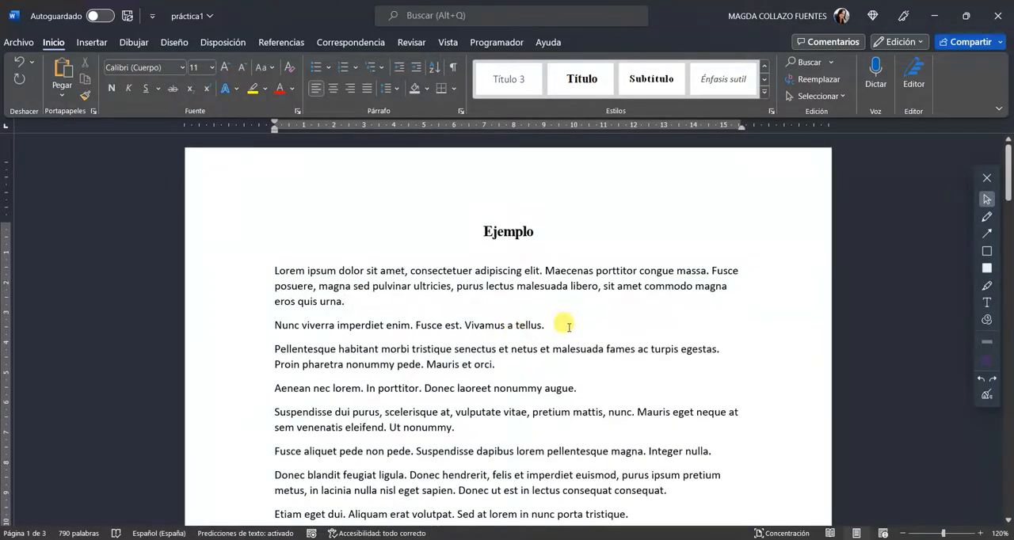